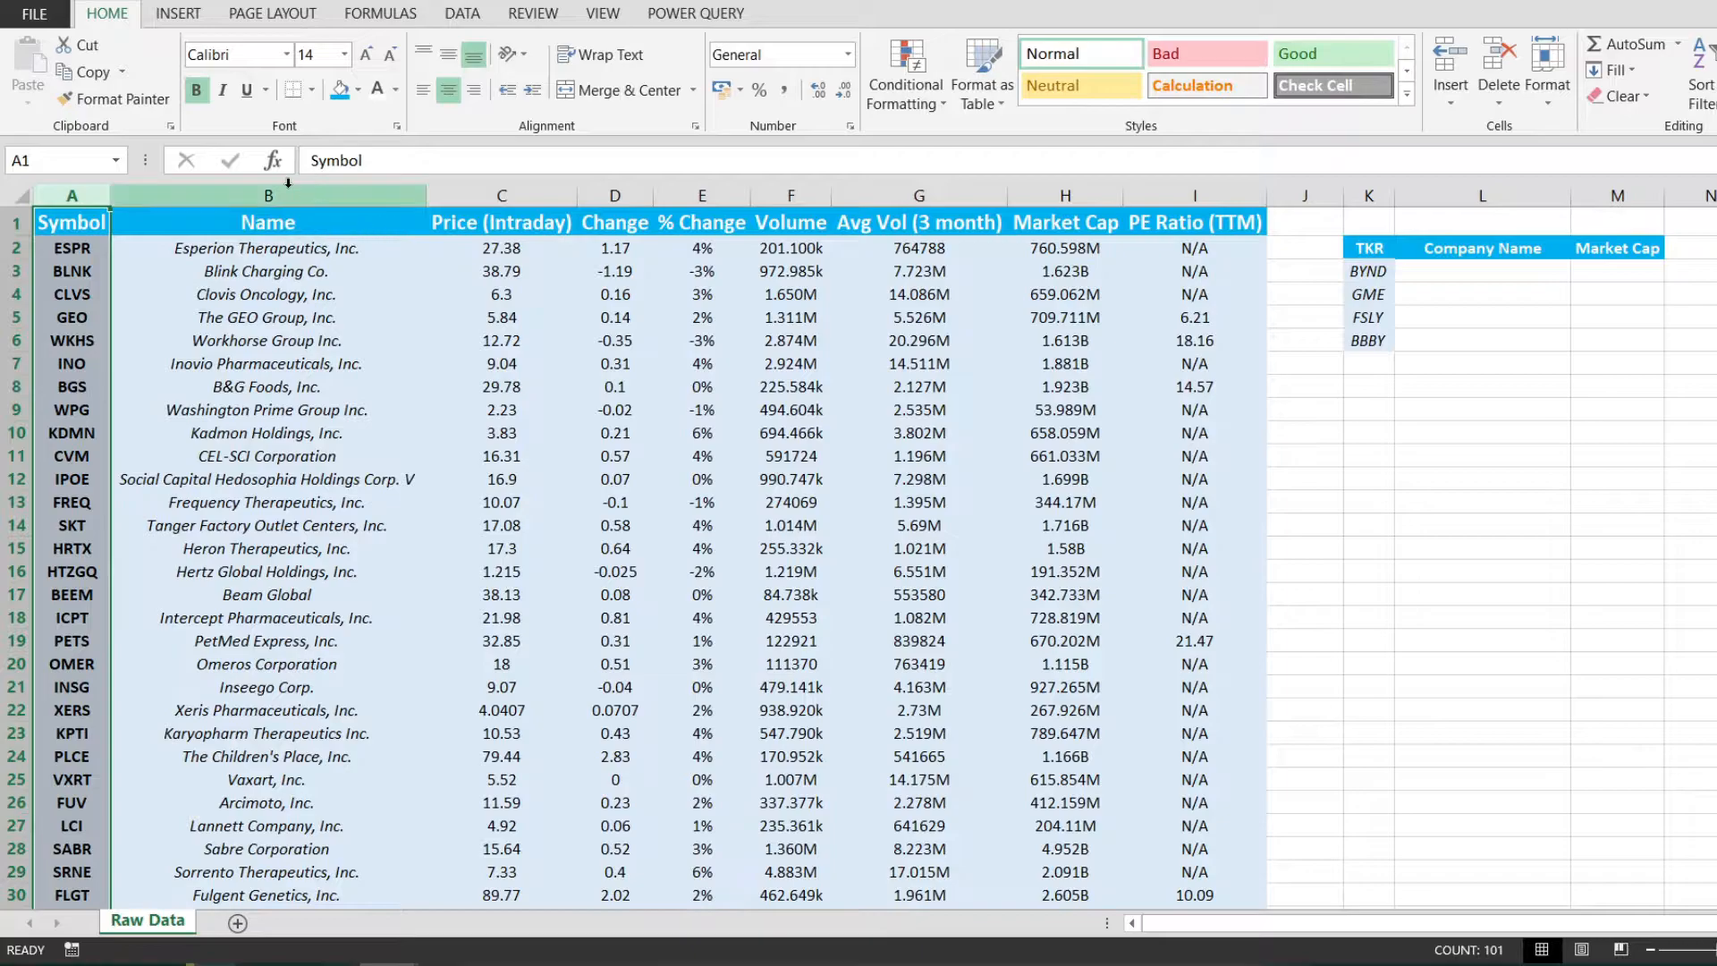
pyautogui.click(506, 223)
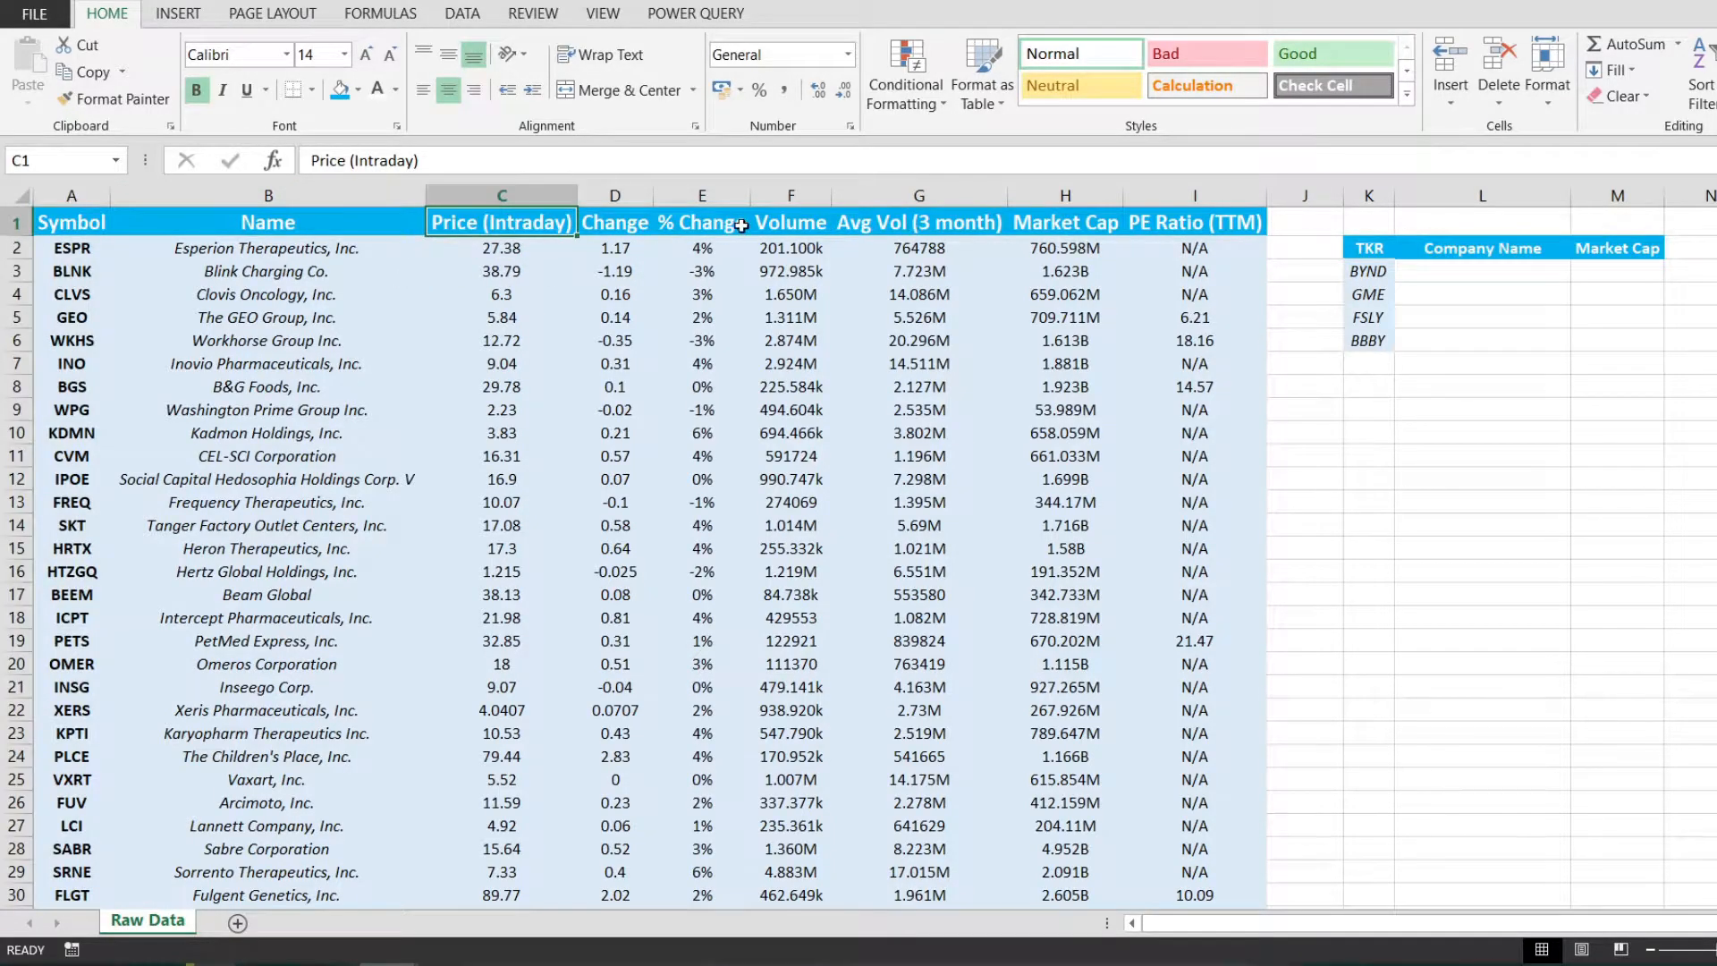
pyautogui.click(1073, 230)
pyautogui.click(819, 228)
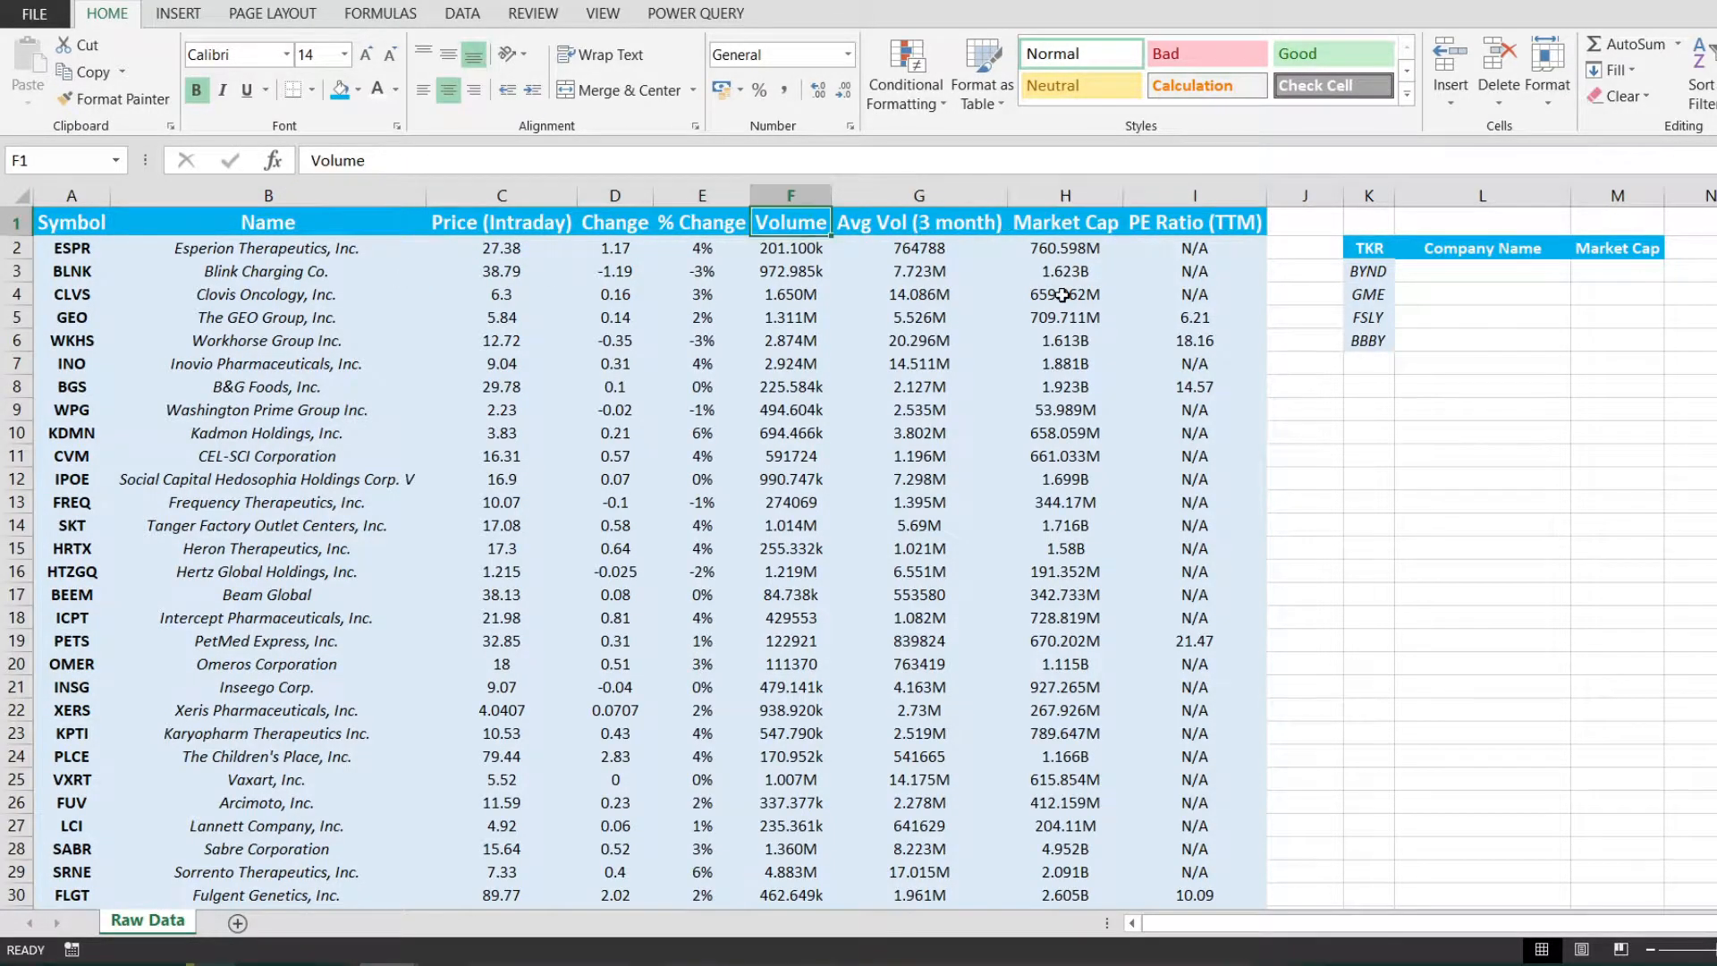
pyautogui.moveTo(1368, 224); pyautogui.dragTo(1595, 342)
pyautogui.click(1614, 389)
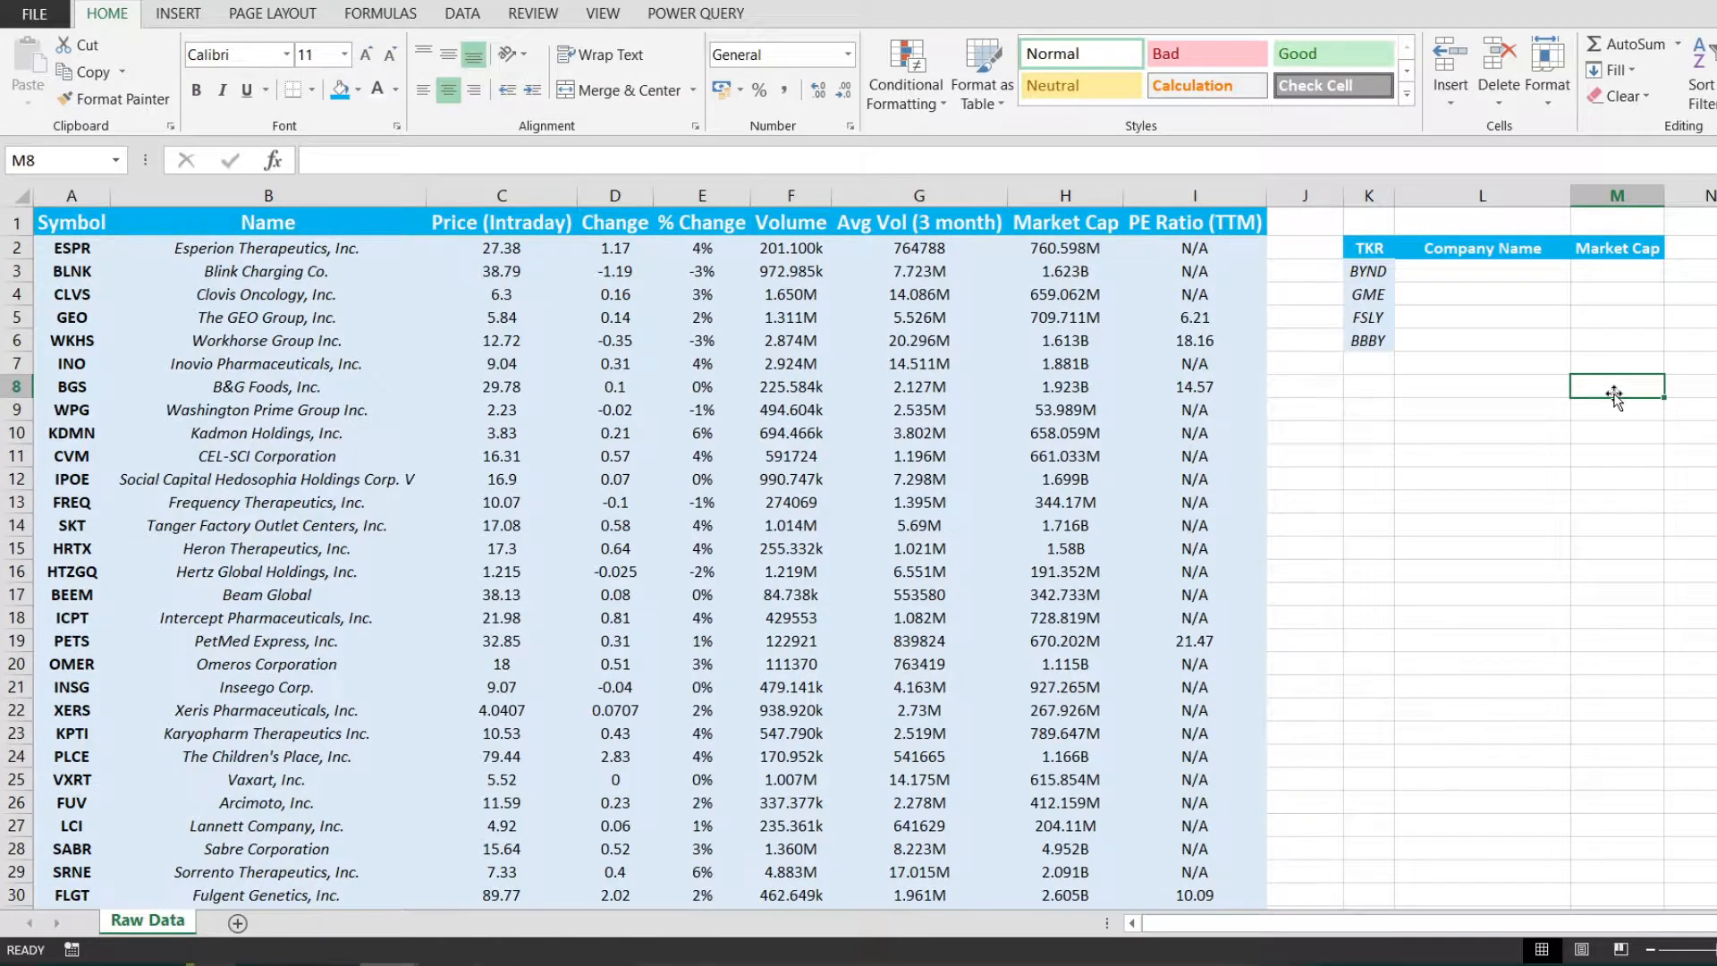
pyautogui.click(1444, 542)
pyautogui.click(1511, 340)
pyautogui.click(1511, 295)
pyautogui.write('=v')
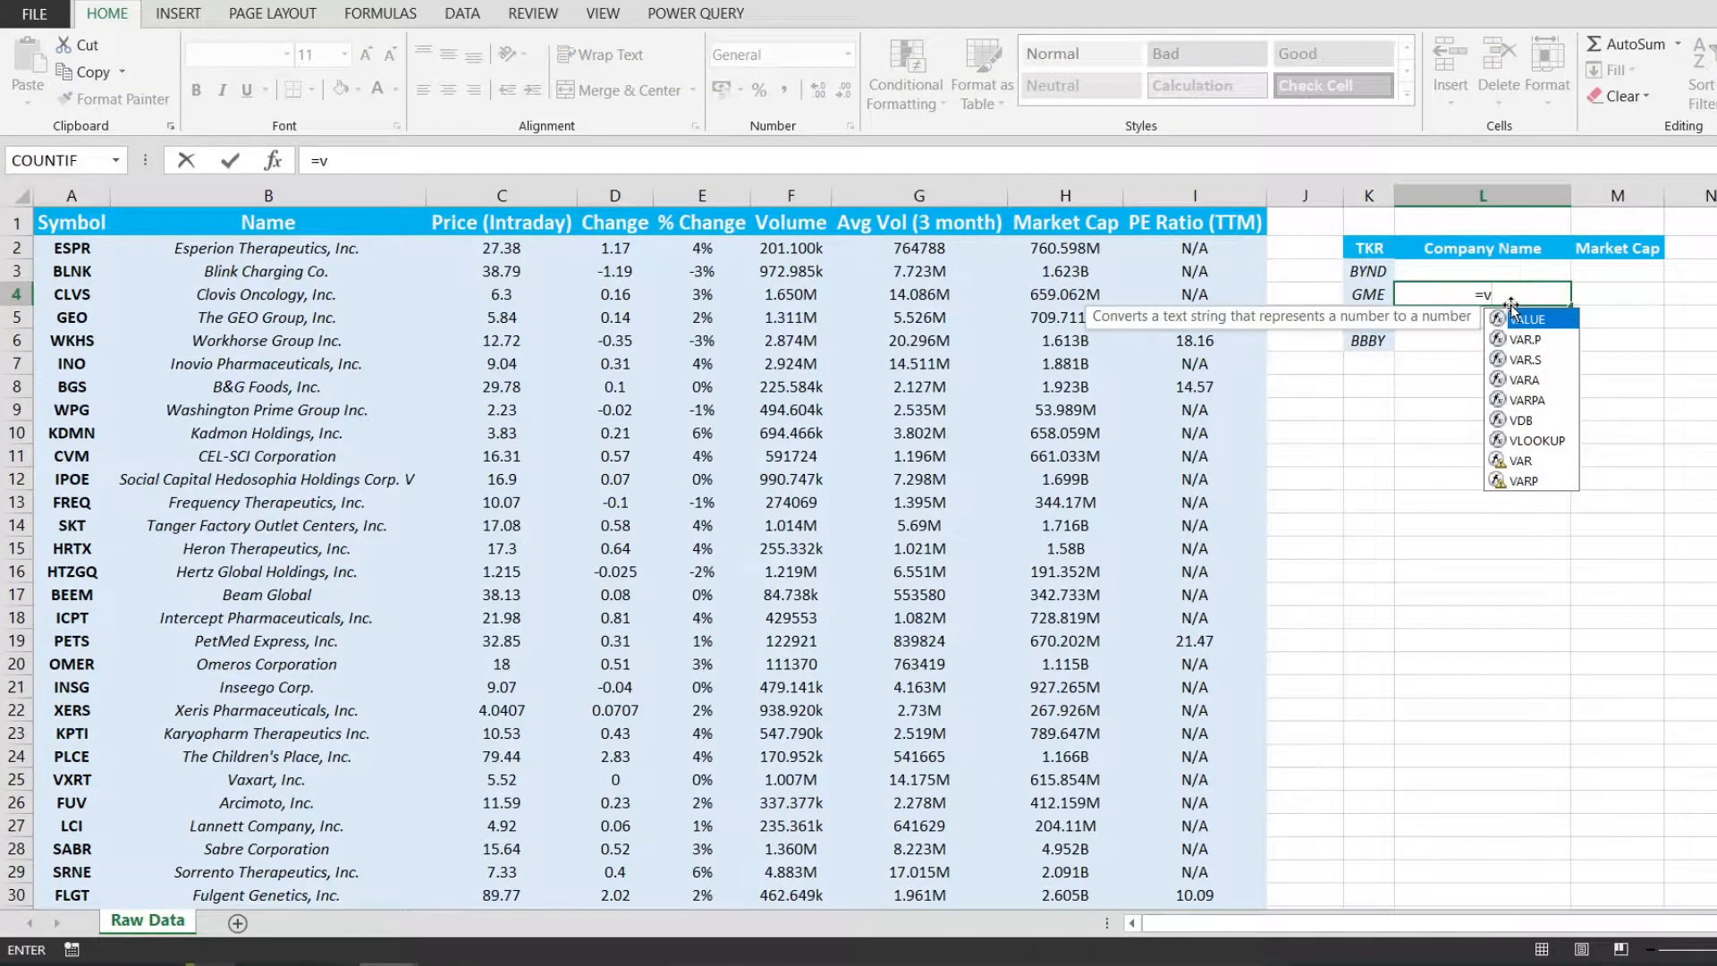
pyautogui.write('lookup')
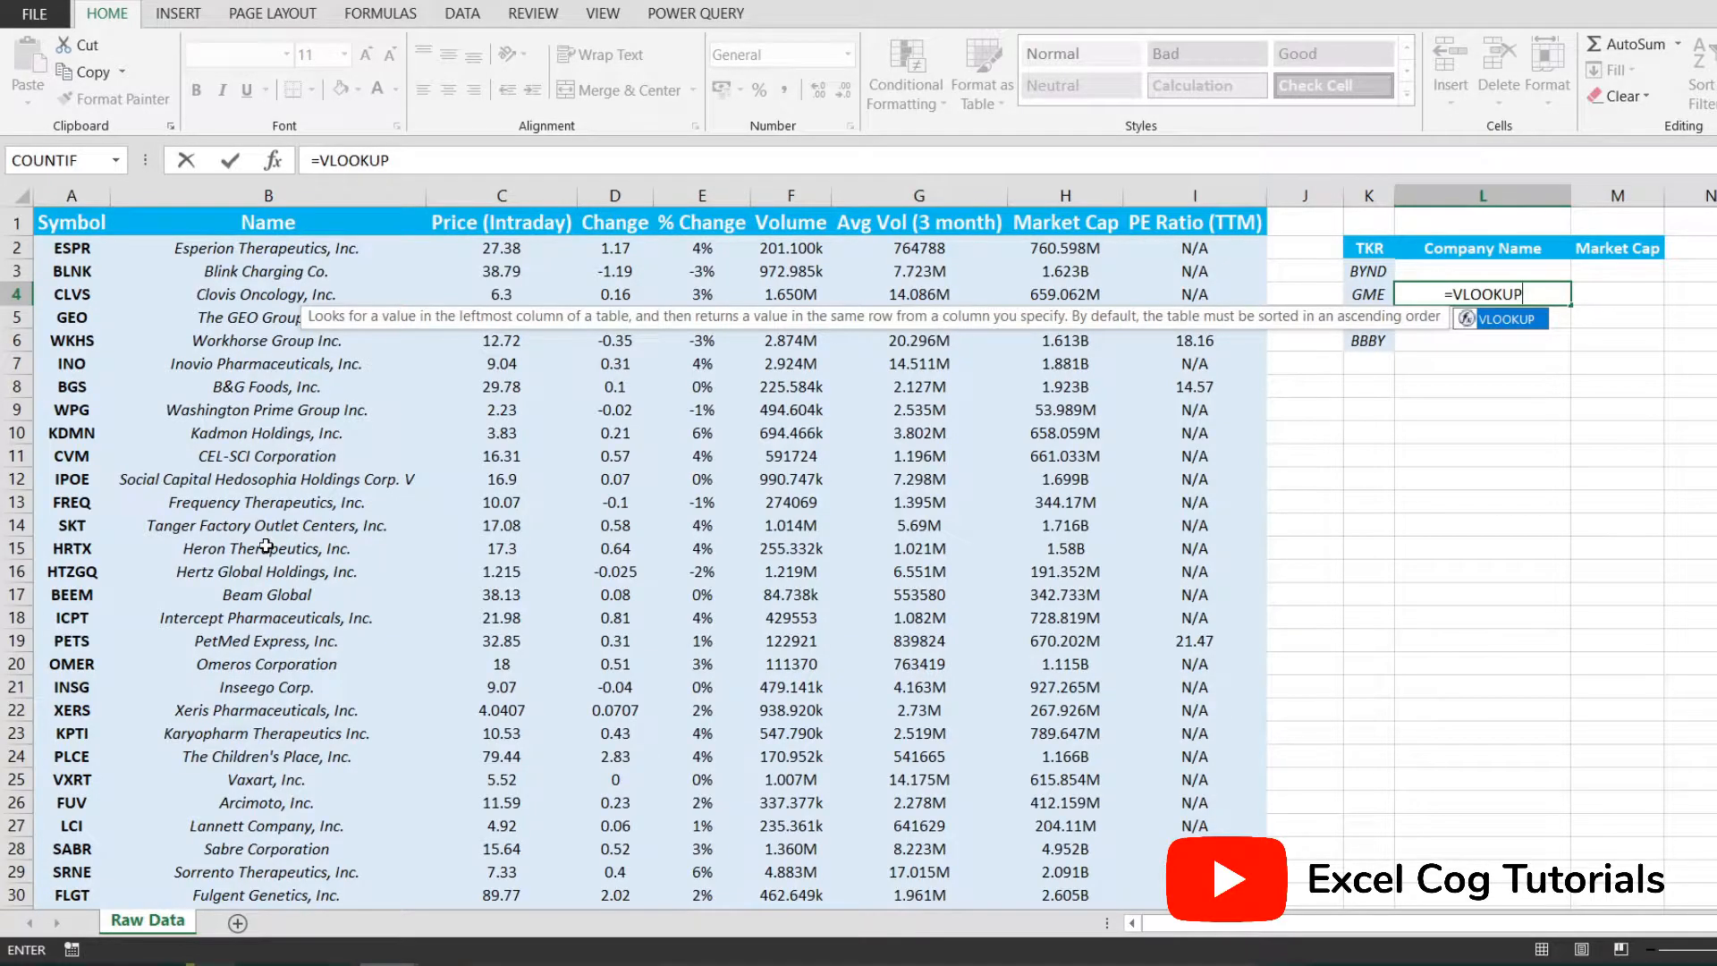
pyautogui.press('Escape')
pyautogui.press('Escape')
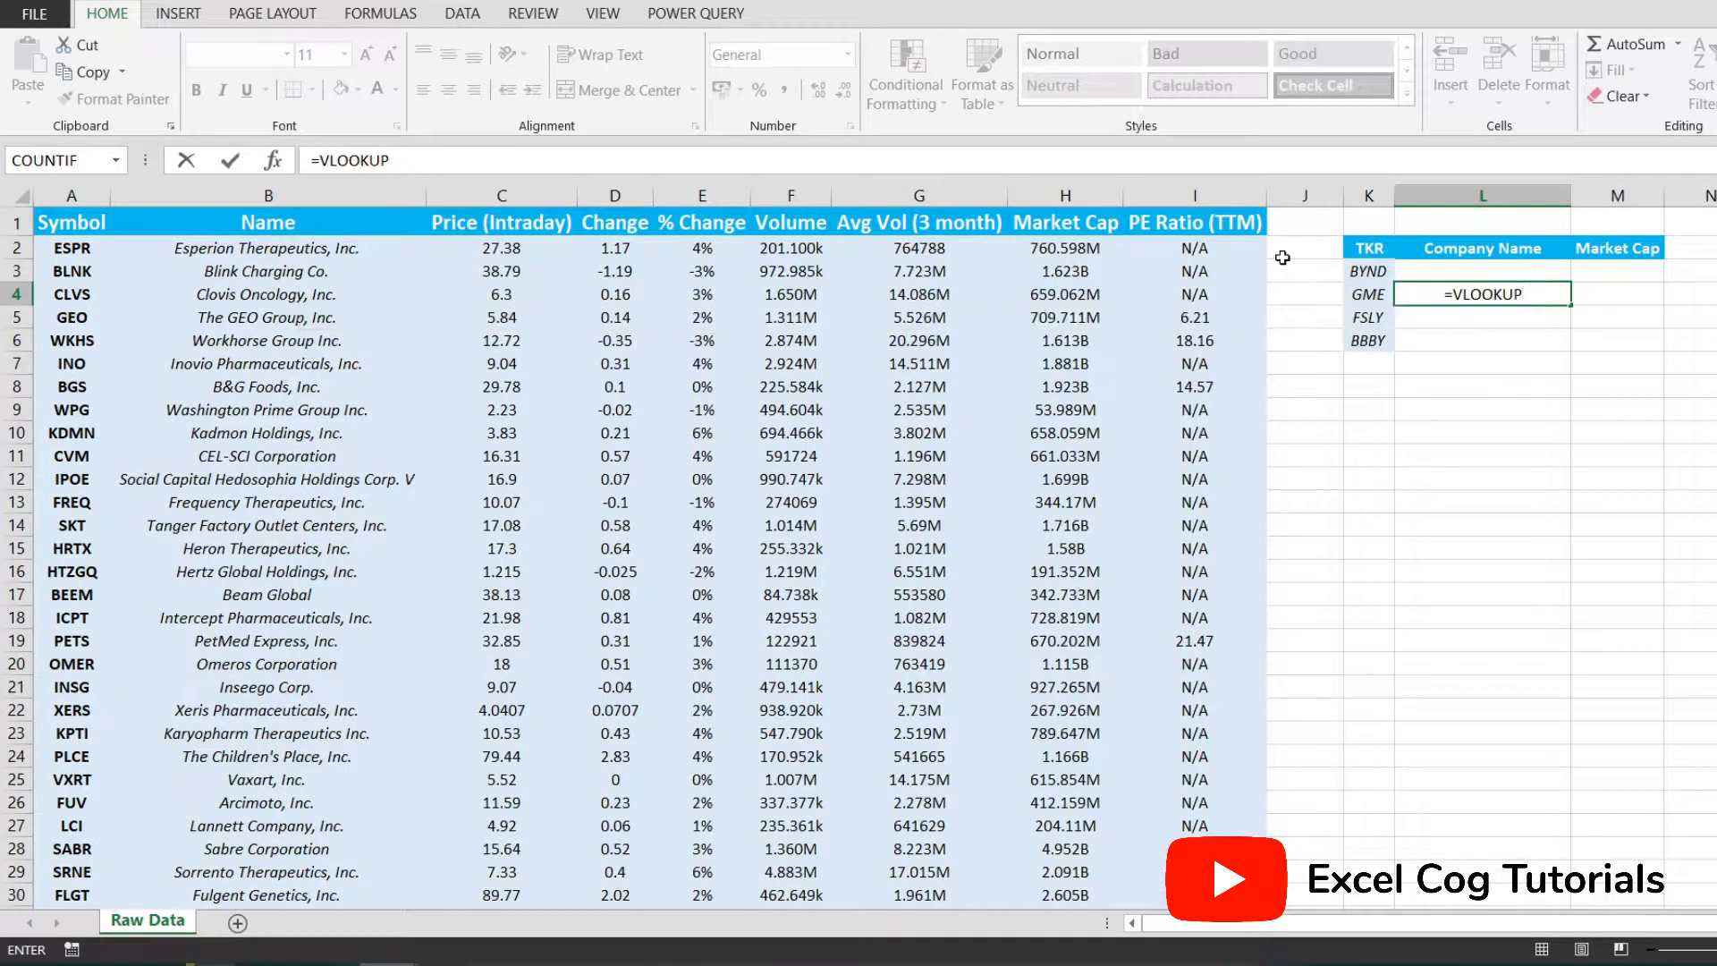
# Step: Find the BYND ticker in the Symbol column and check the company name in its row
pyautogui.click(1376, 274)
pyautogui.hotkey('ctrl', 'c')
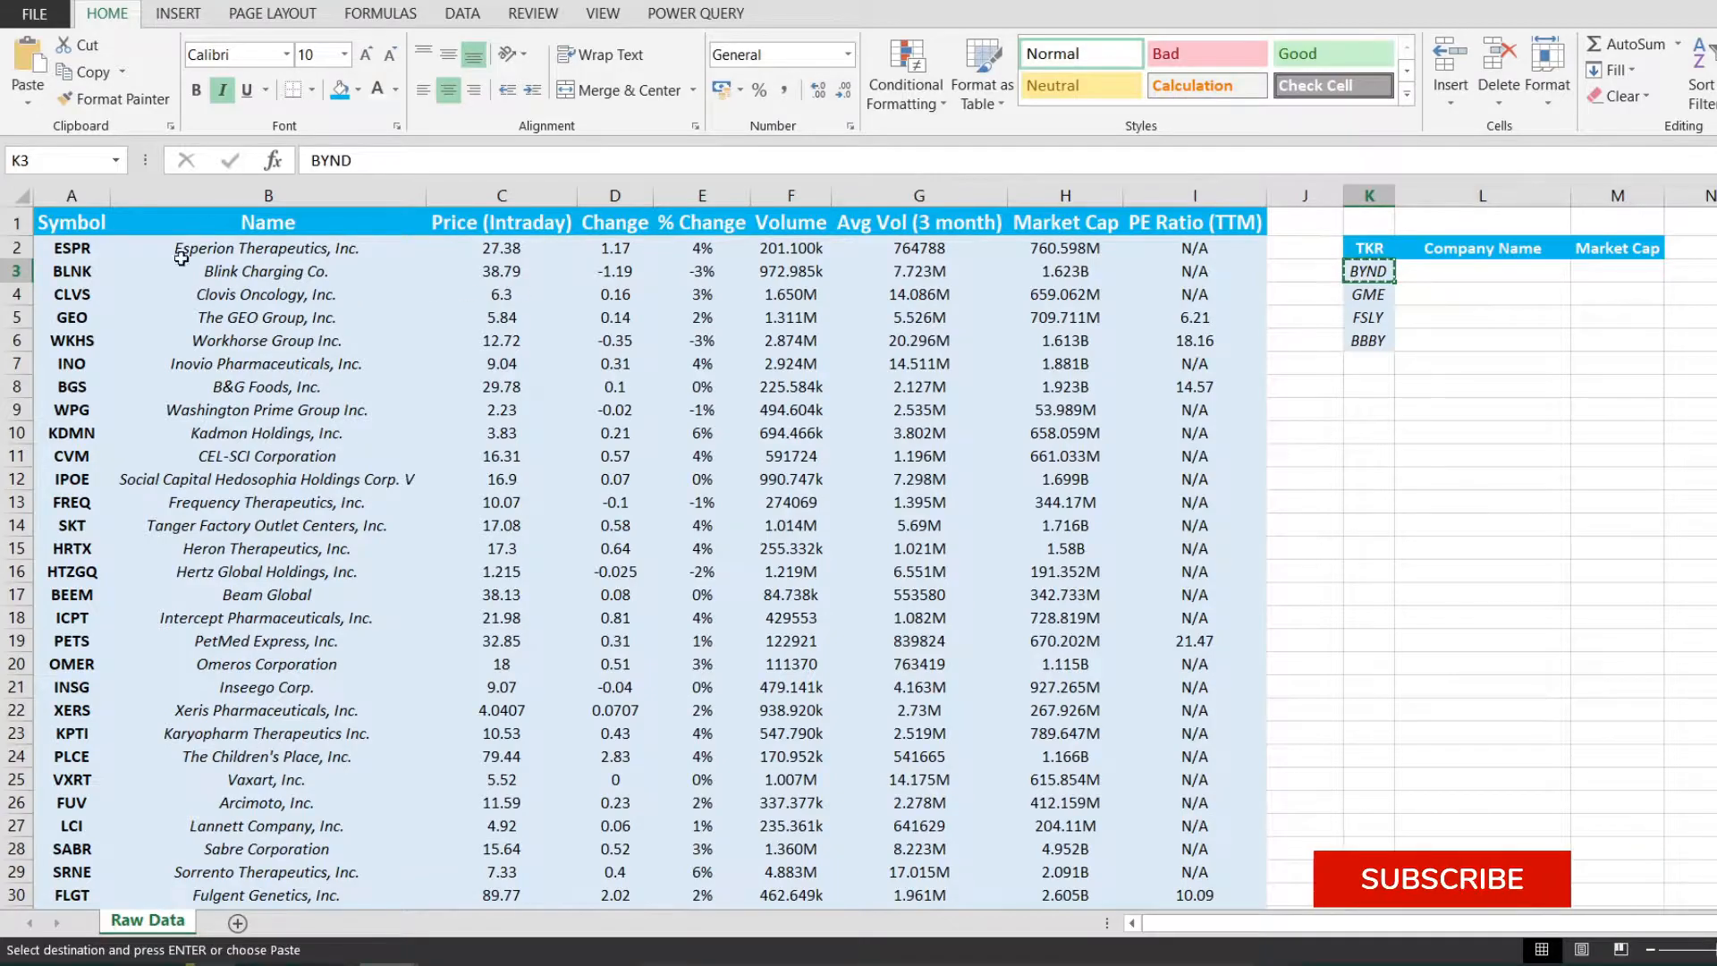
pyautogui.click(97, 197)
pyautogui.hotkey('ctrl', 'f')
pyautogui.hotkey('ctrl', 'v')
pyautogui.press('Return')
pyautogui.press('Escape')
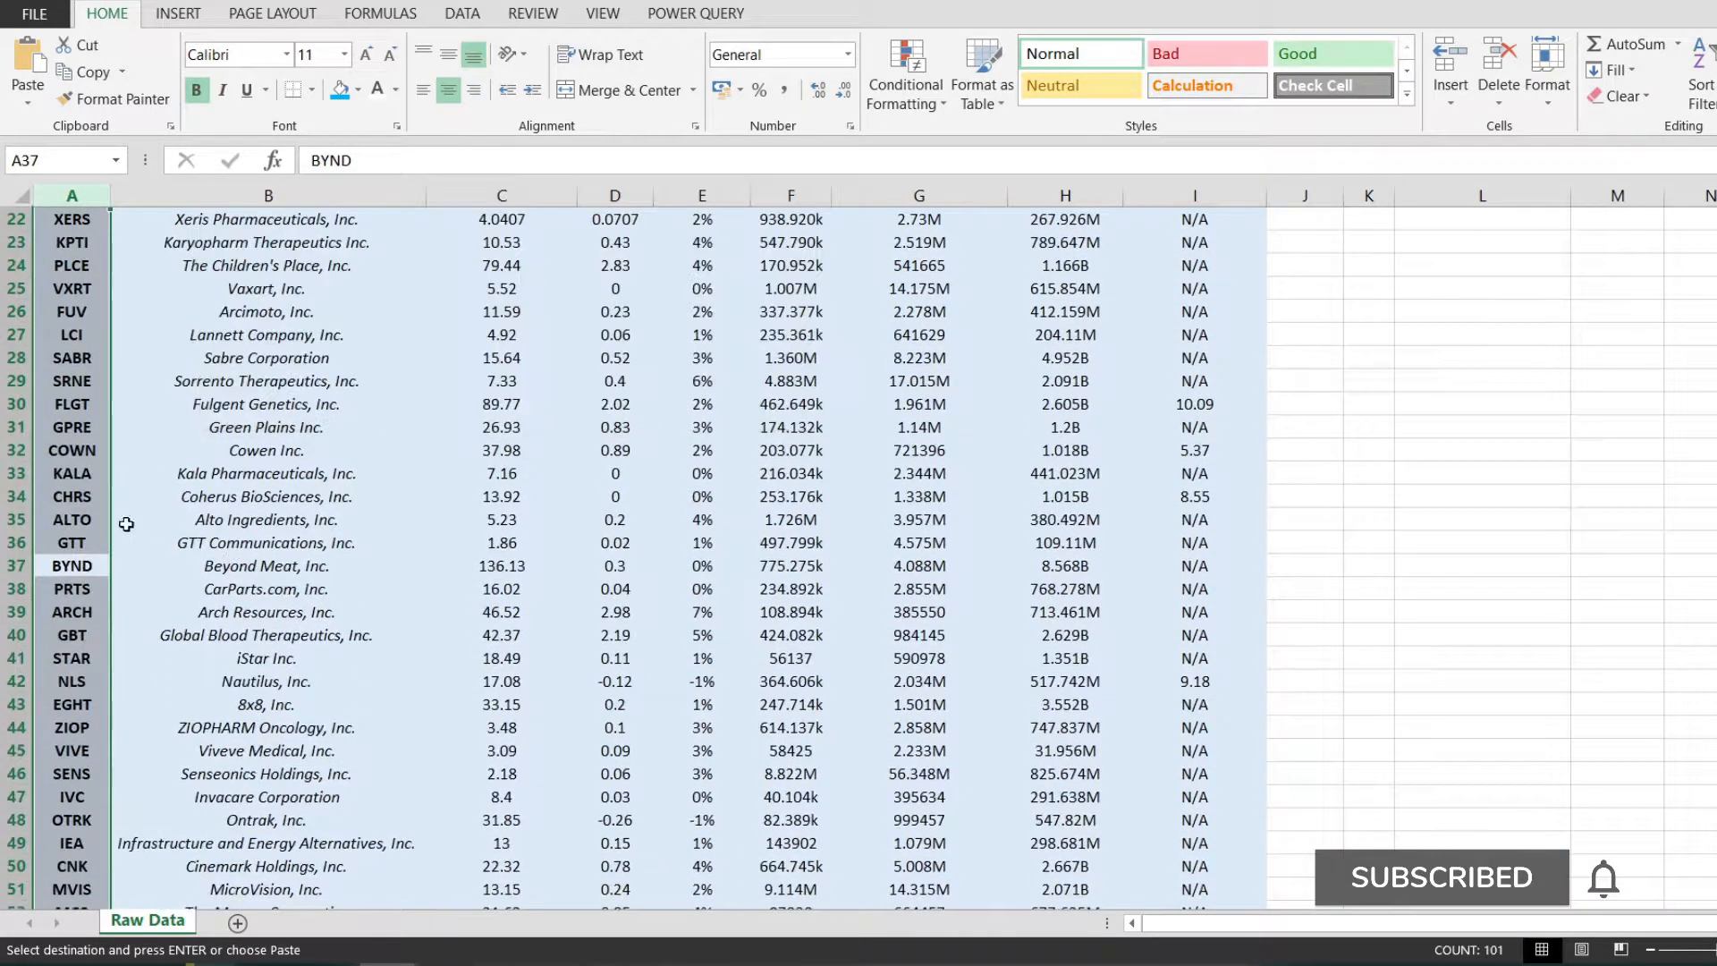
pyautogui.click(22, 562)
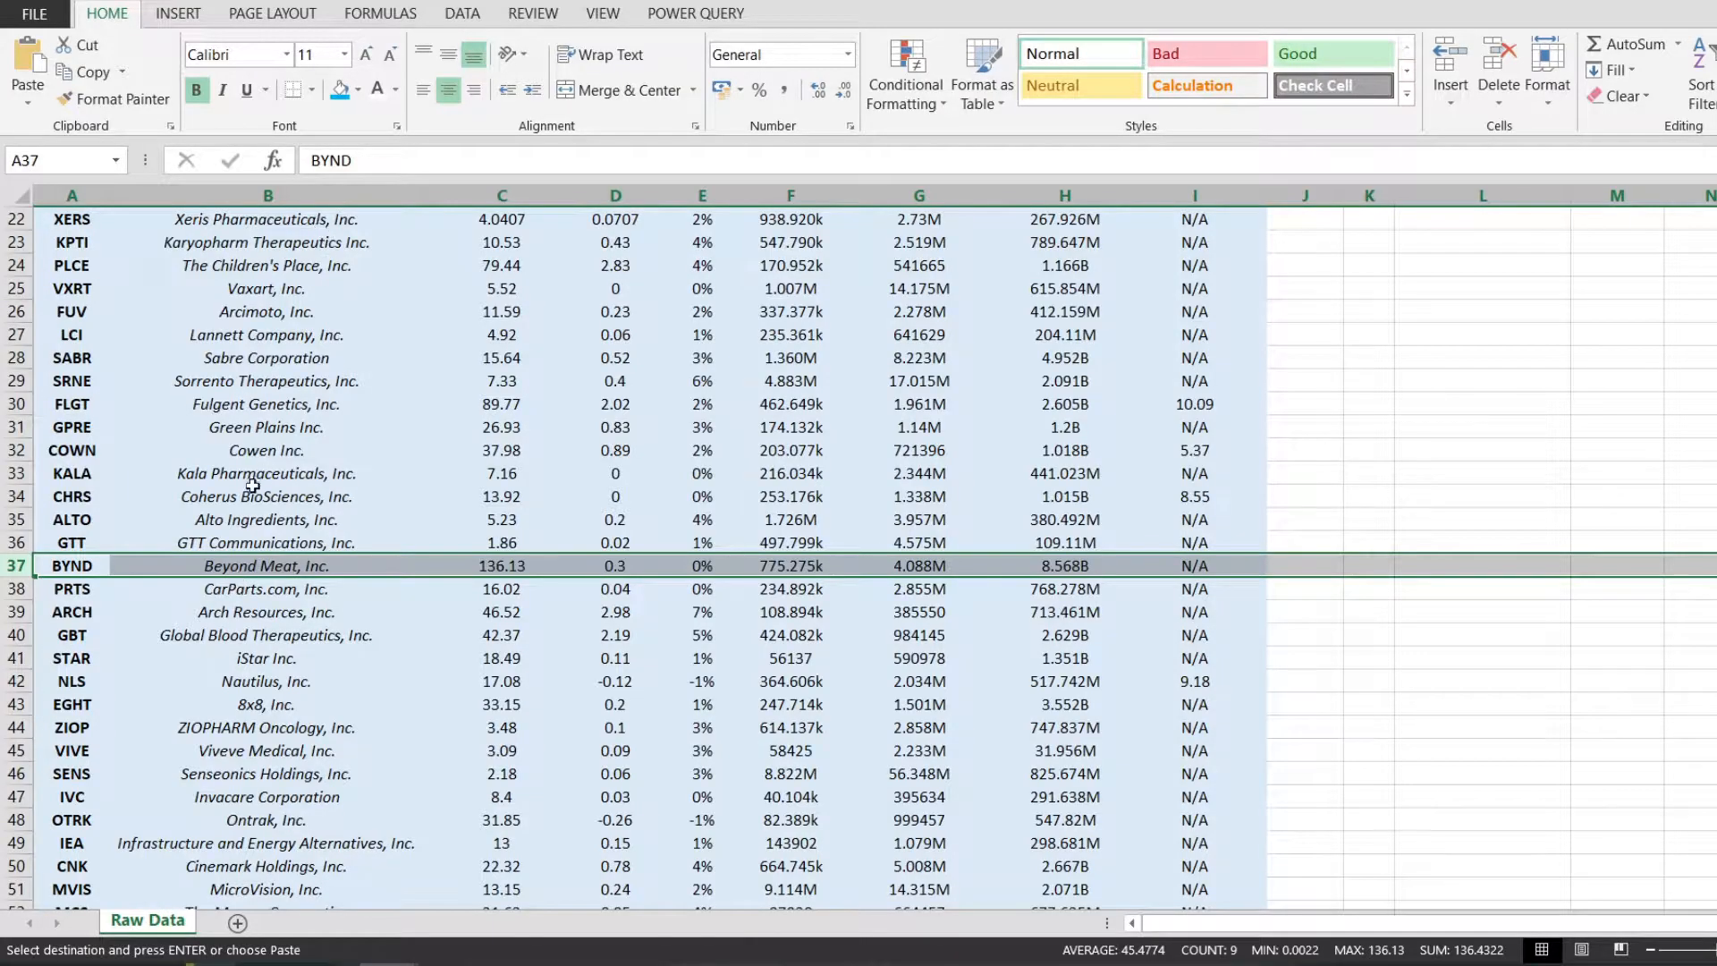
pyautogui.click(283, 560)
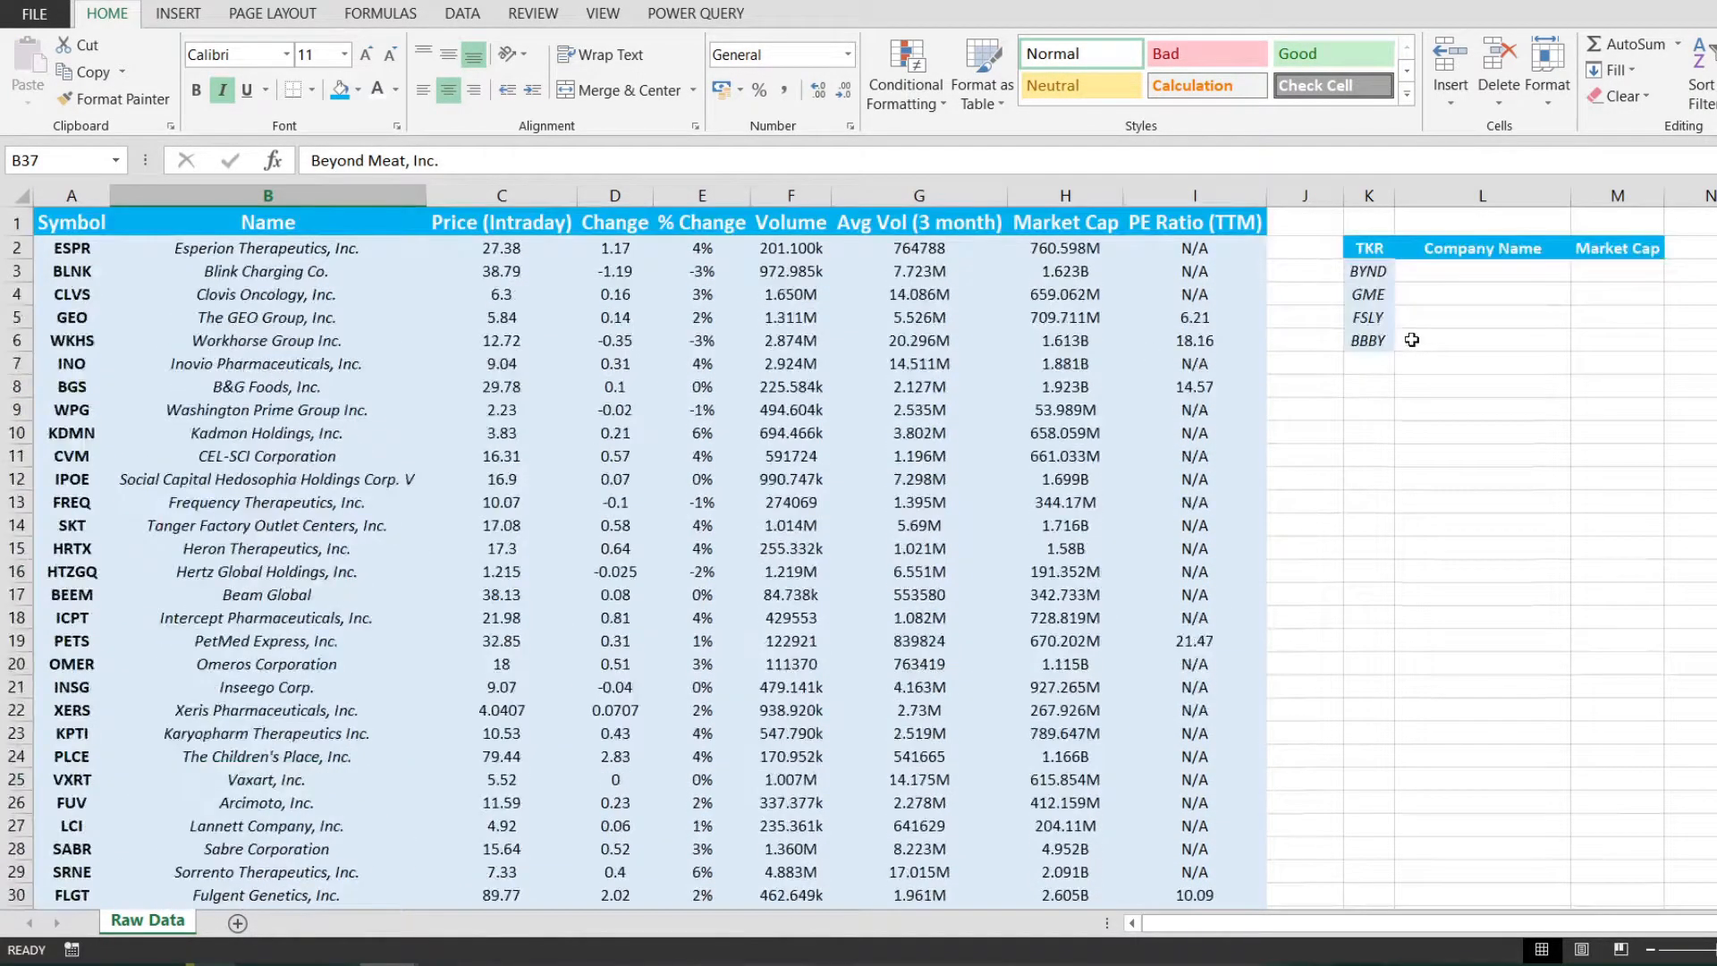
# Step: Start a VLOOKUP formula in the Company Name cell L3 with K3 as the lookup value
pyautogui.click(1454, 306)
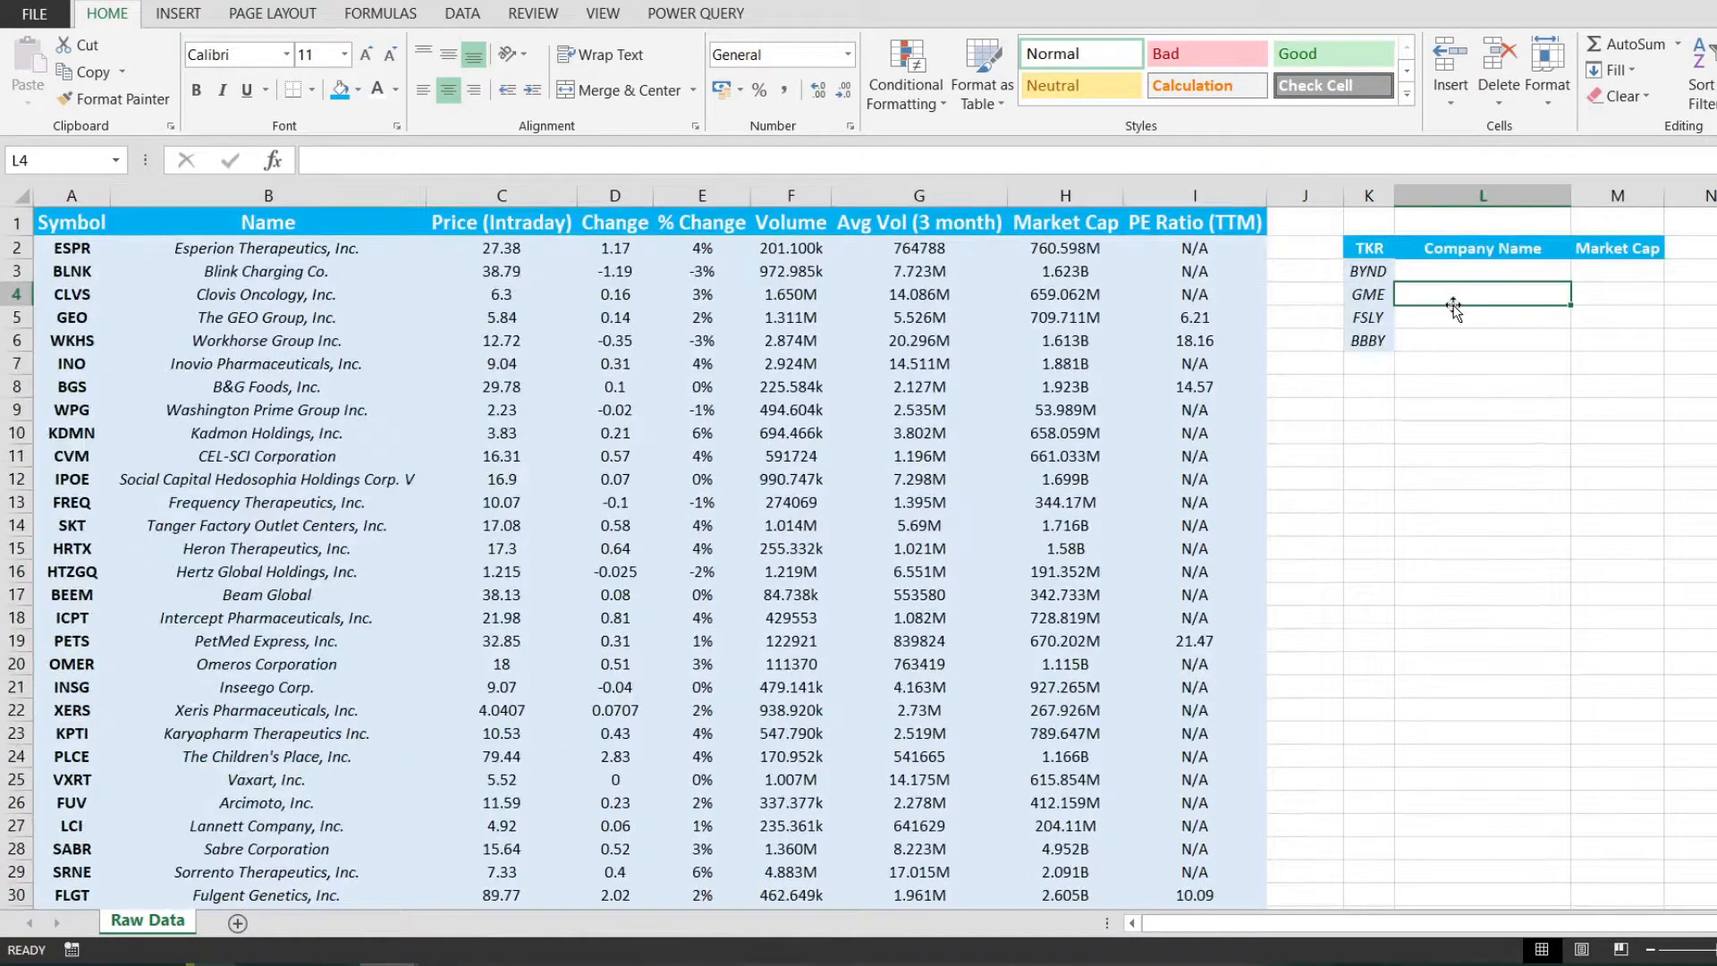
pyautogui.press('Up')
pyautogui.write('=VLOOKUP(')
pyautogui.press('Left')
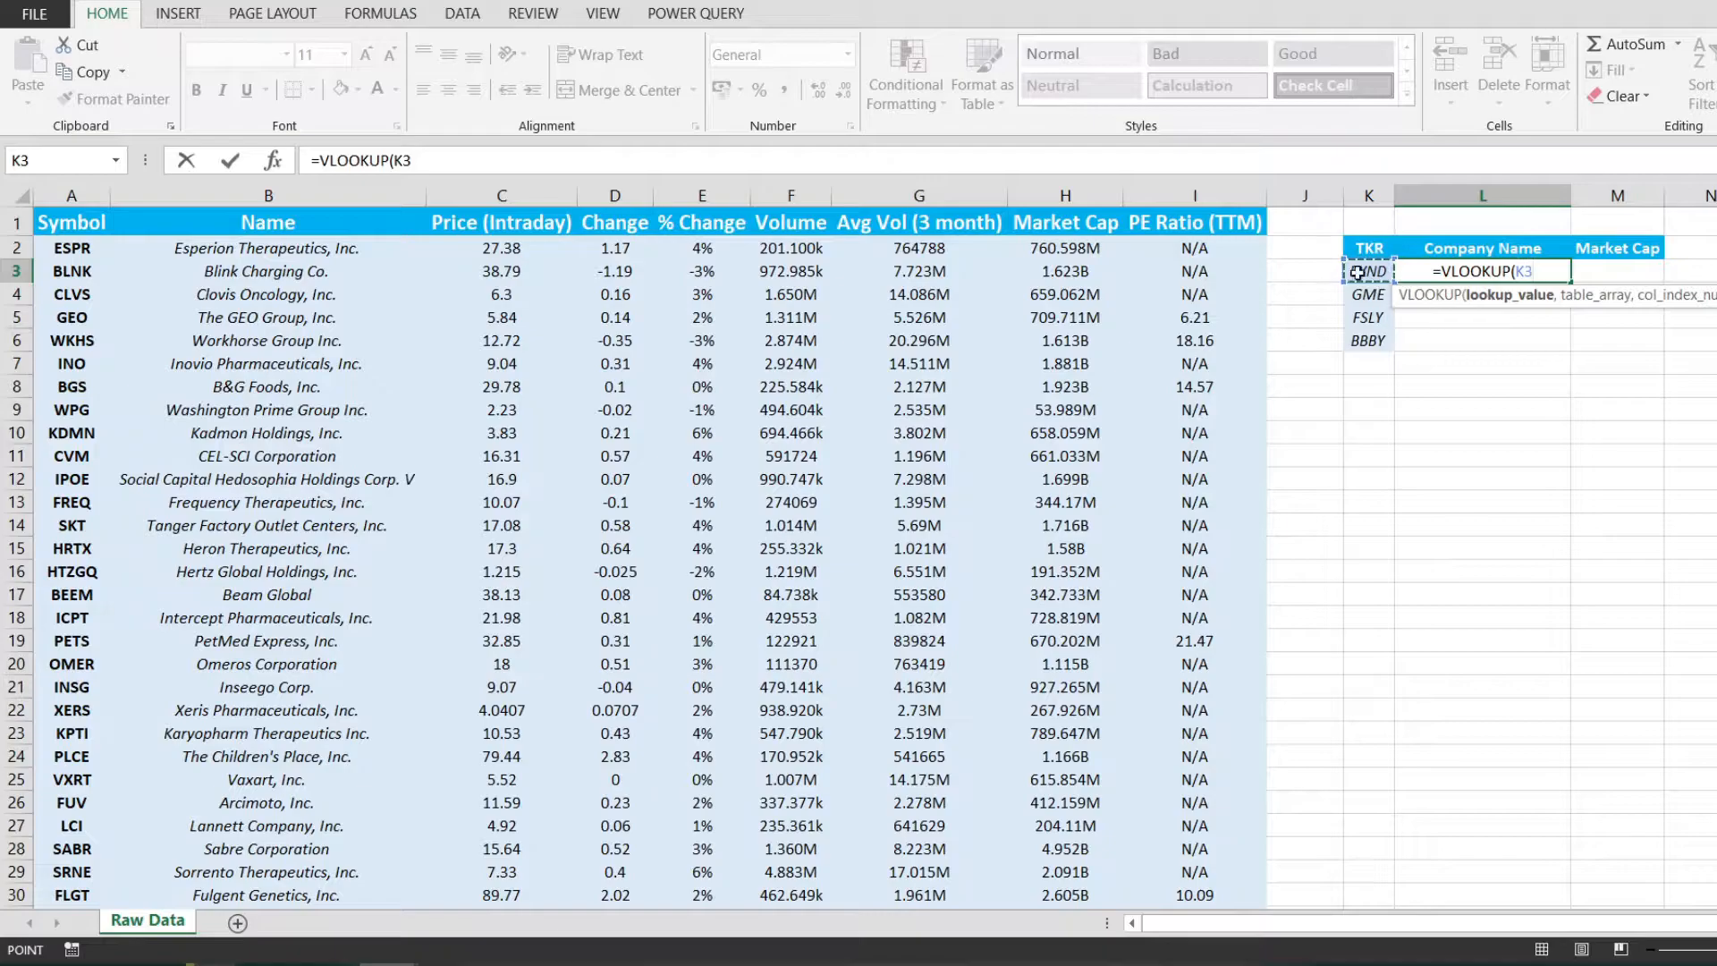
pyautogui.write(',')
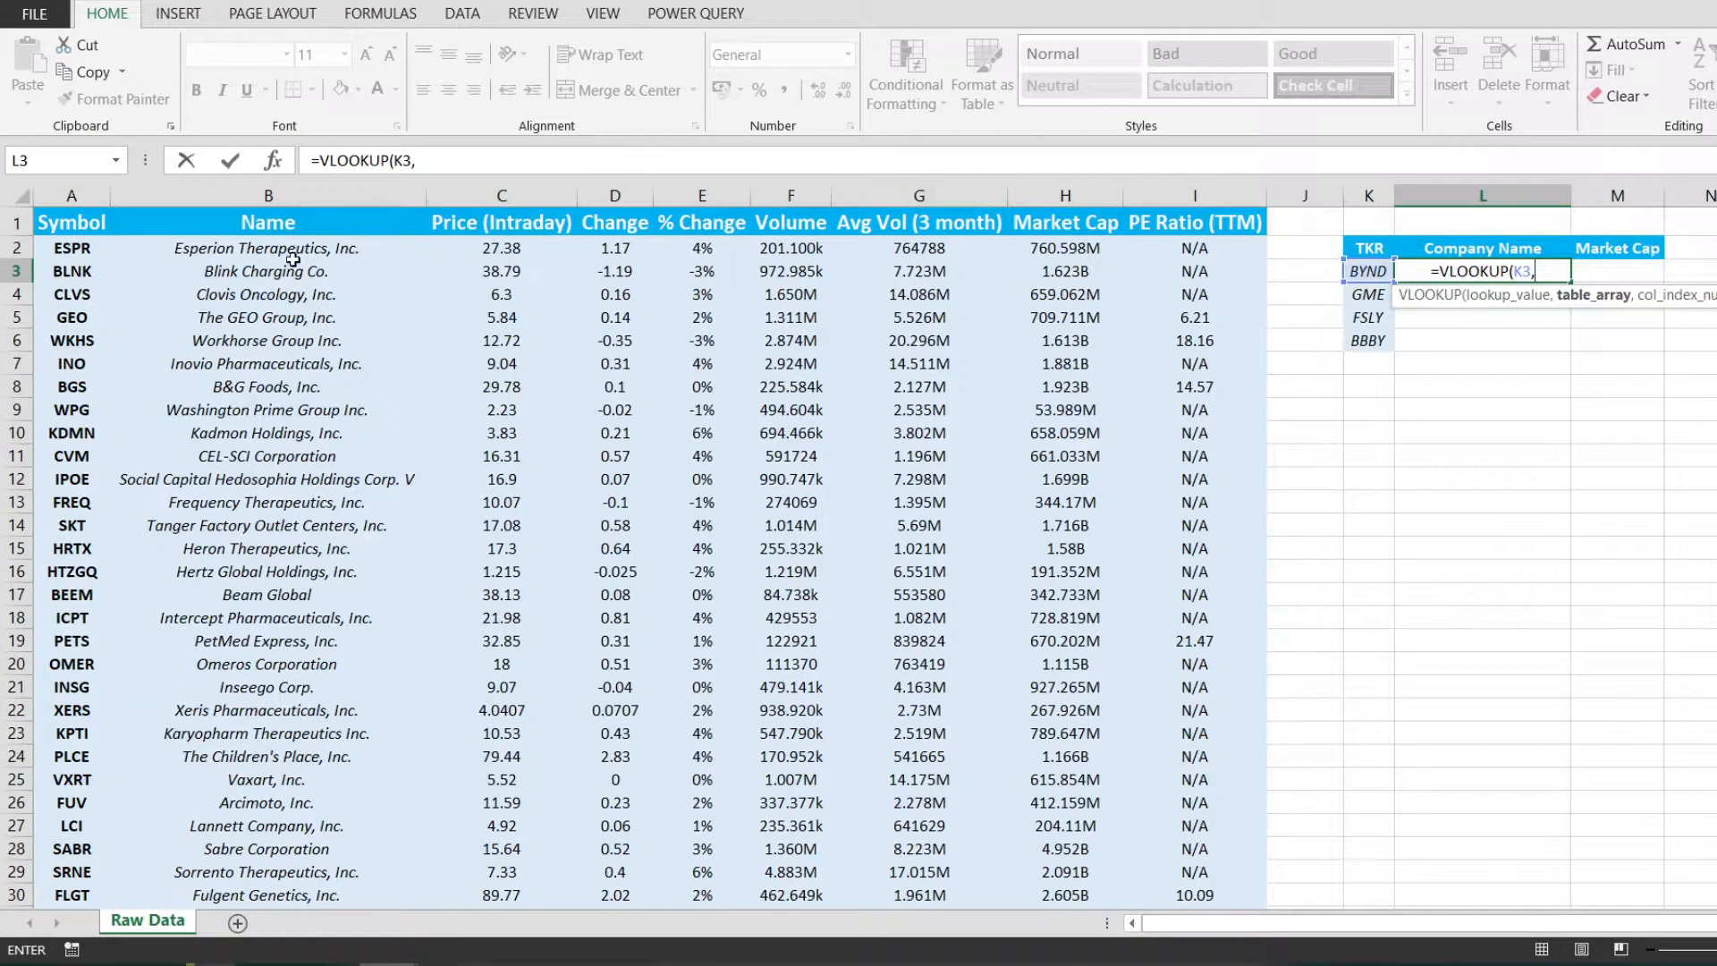
pyautogui.click(89, 225)
pyautogui.click(134, 233)
pyautogui.press('BackSpace')
pyautogui.press('BackSpace')
pyautogui.press('BackSpace')
pyautogui.press('BackSpace')
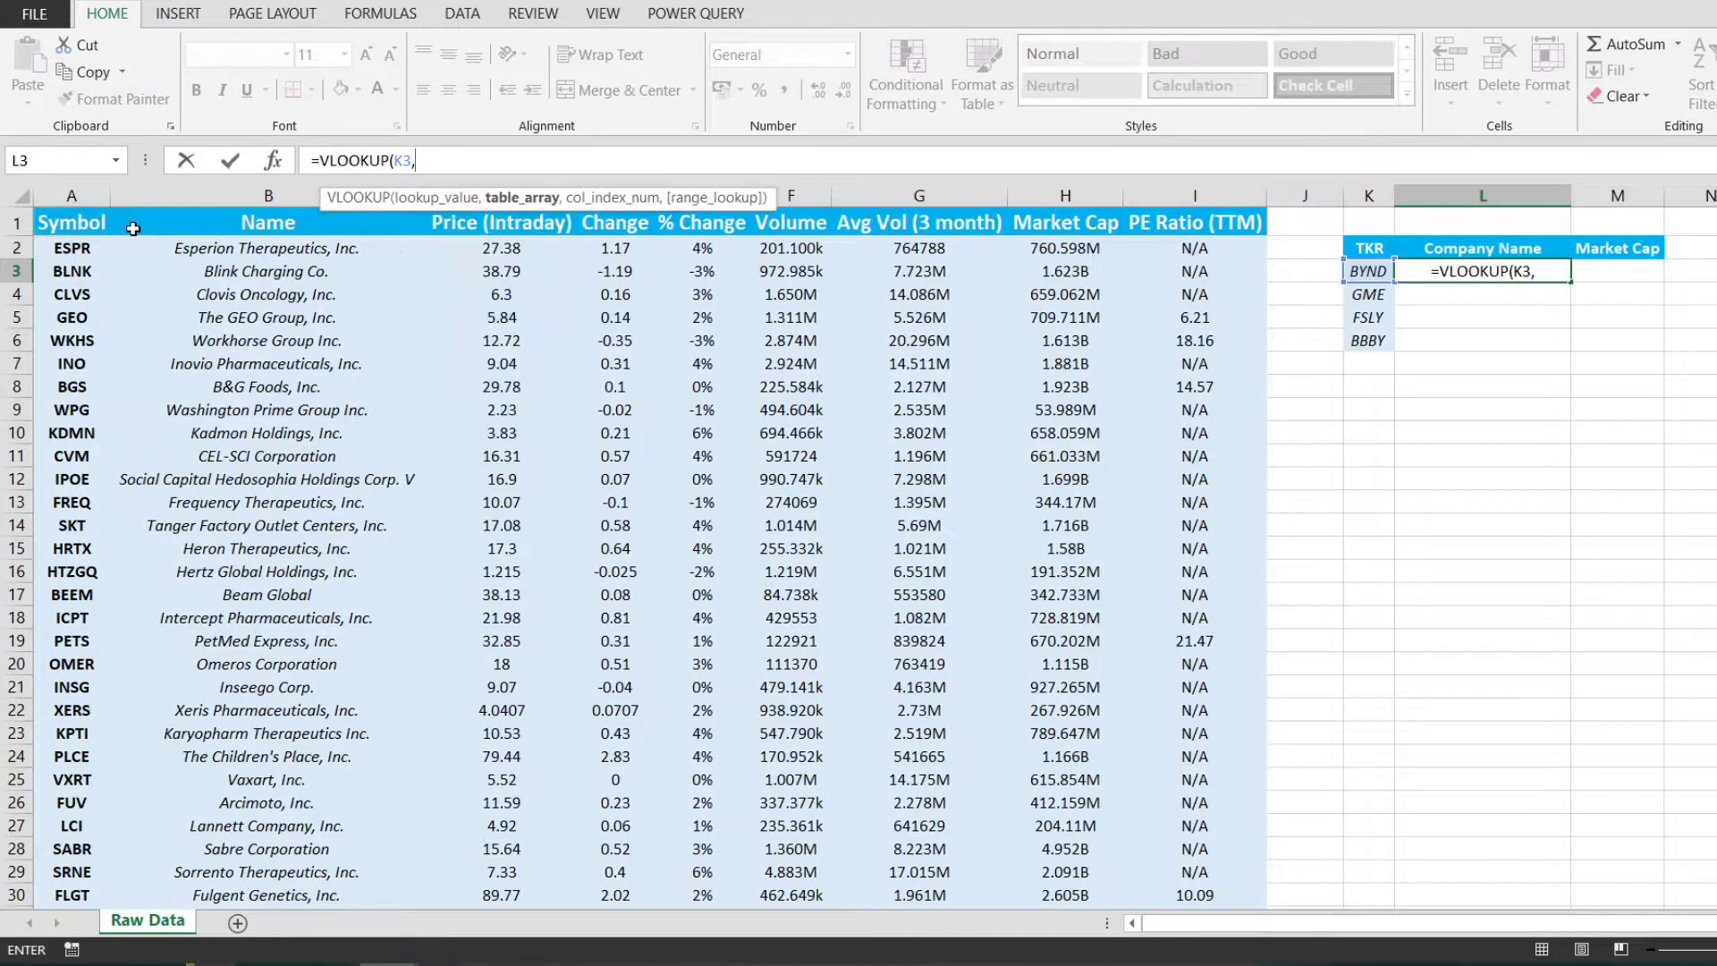
# Step: Set the formula's table array to the entire stock table including headers, as the absolute reference $A$1:$I$101
pyautogui.click(78, 231)
pyautogui.hotkey('ctrl', 'shift', 'Right')
pyautogui.hotkey('ctrl', 'shift', 'Down')
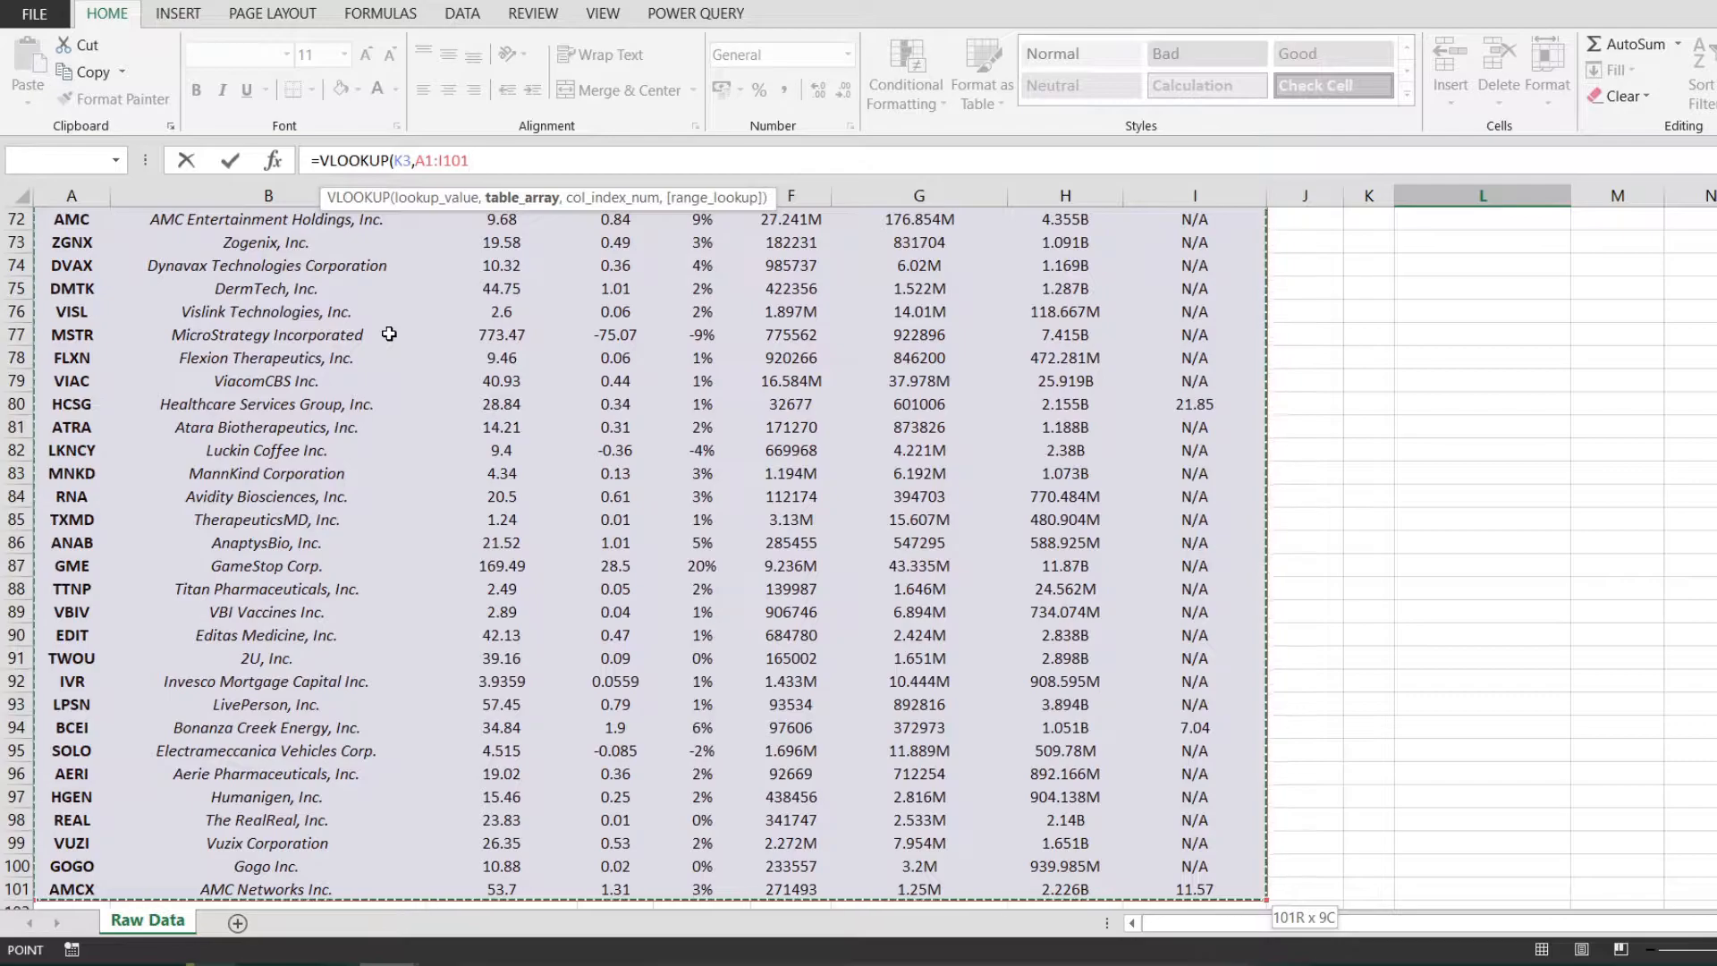
pyautogui.press('F4')
pyautogui.moveTo(413, 160); pyautogui.dragTo(536, 160)
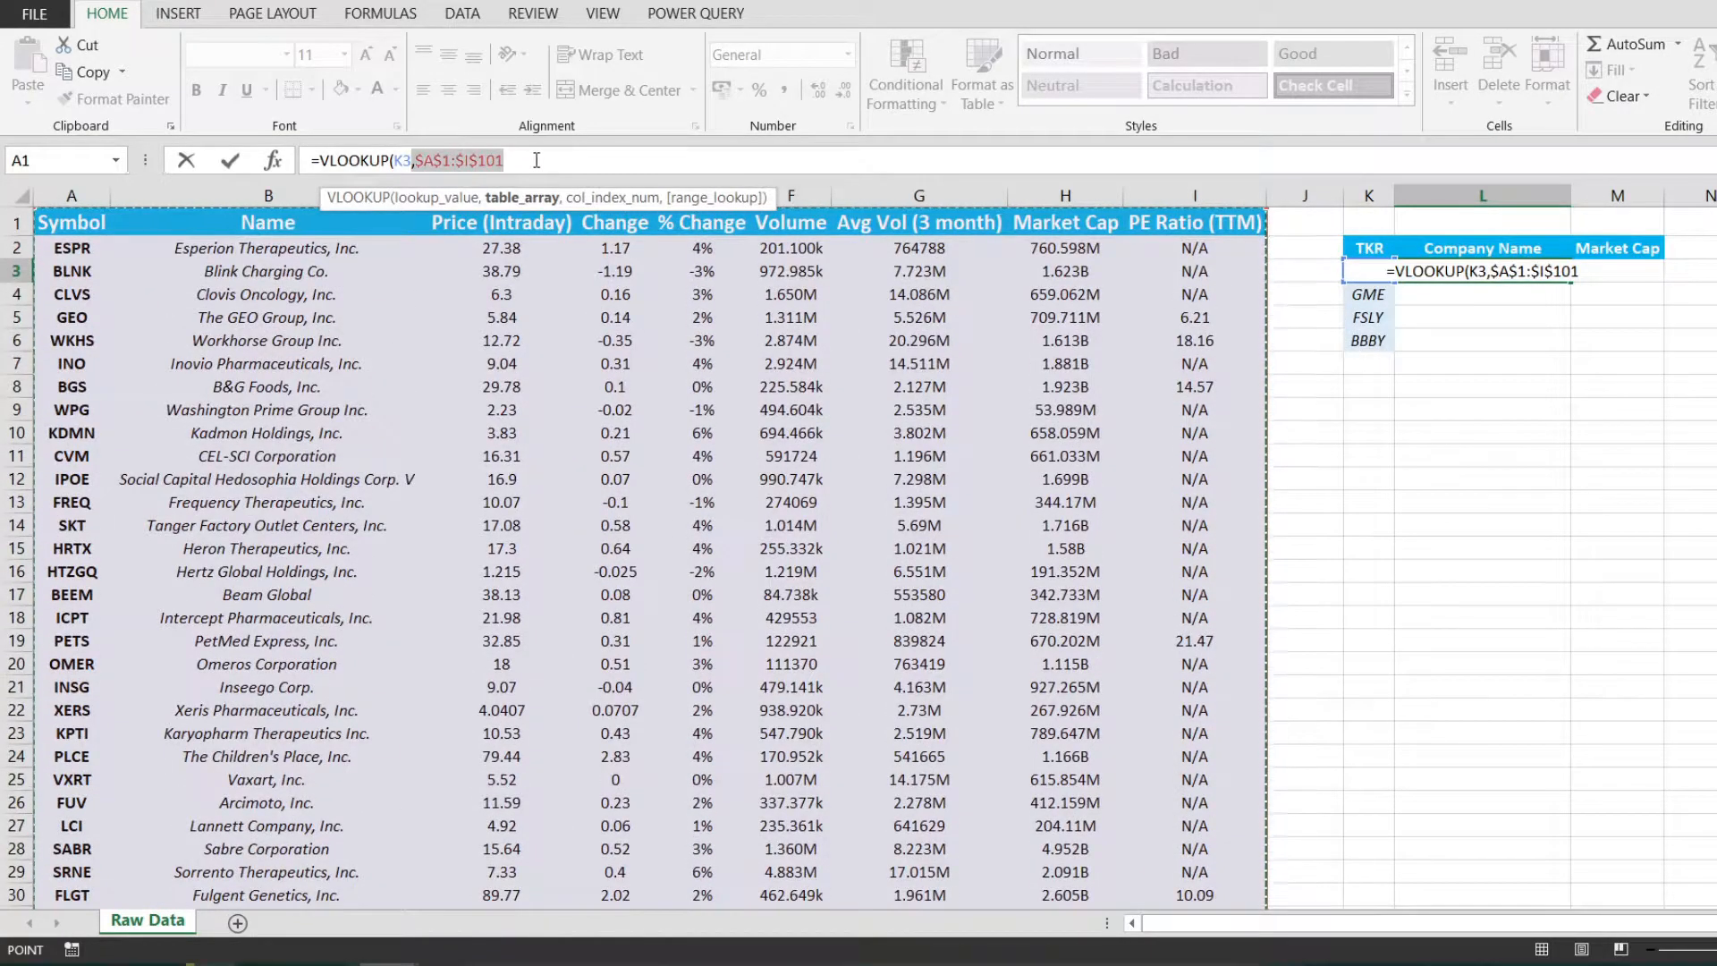
pyautogui.click(531, 164)
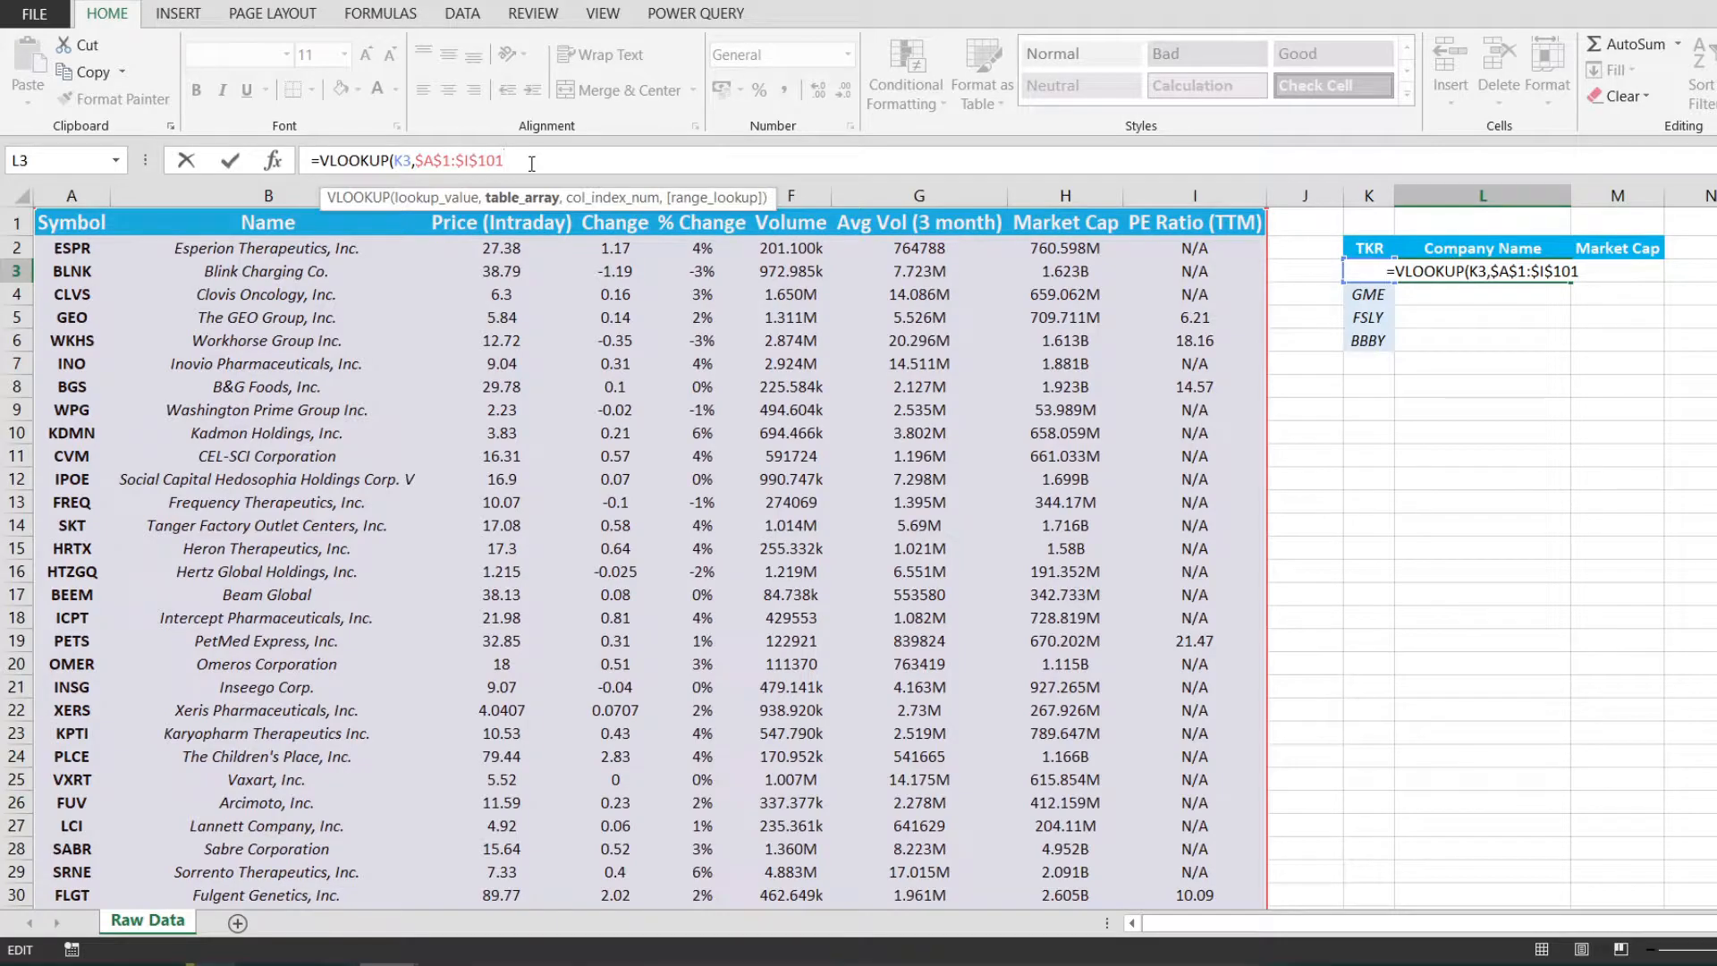
pyautogui.write(',')
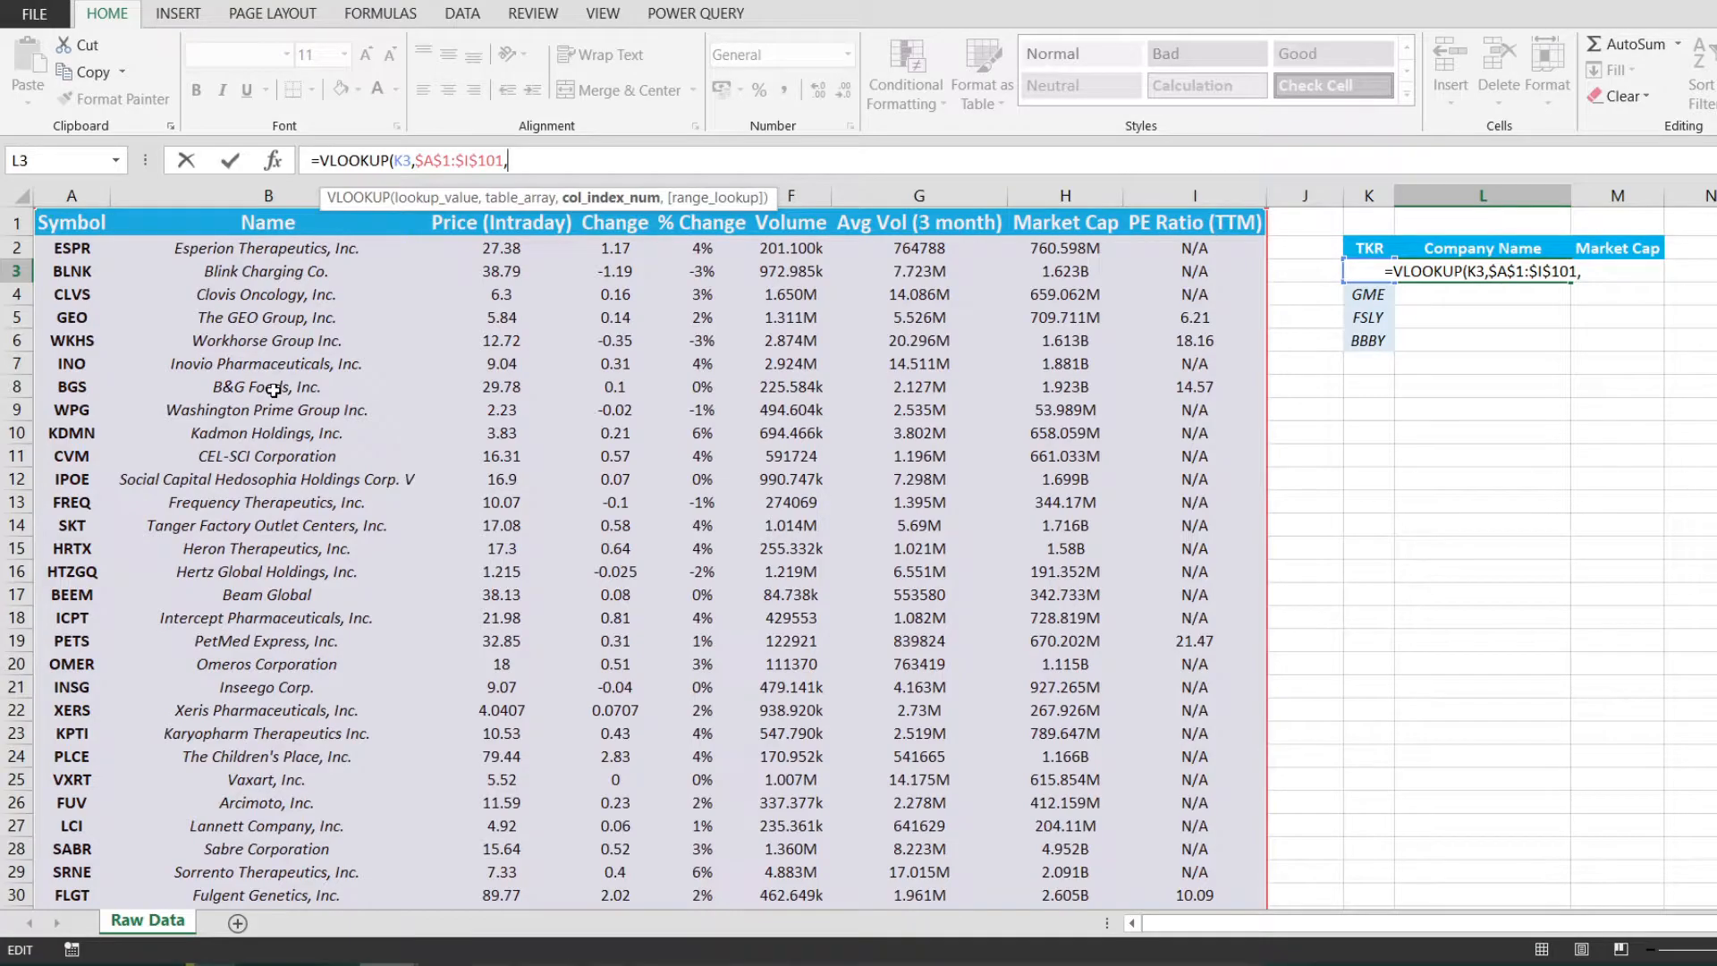
# Step: Complete the VLOOKUP in L3 with column index 2 and FALSE for an exact match
pyautogui.write('2,')
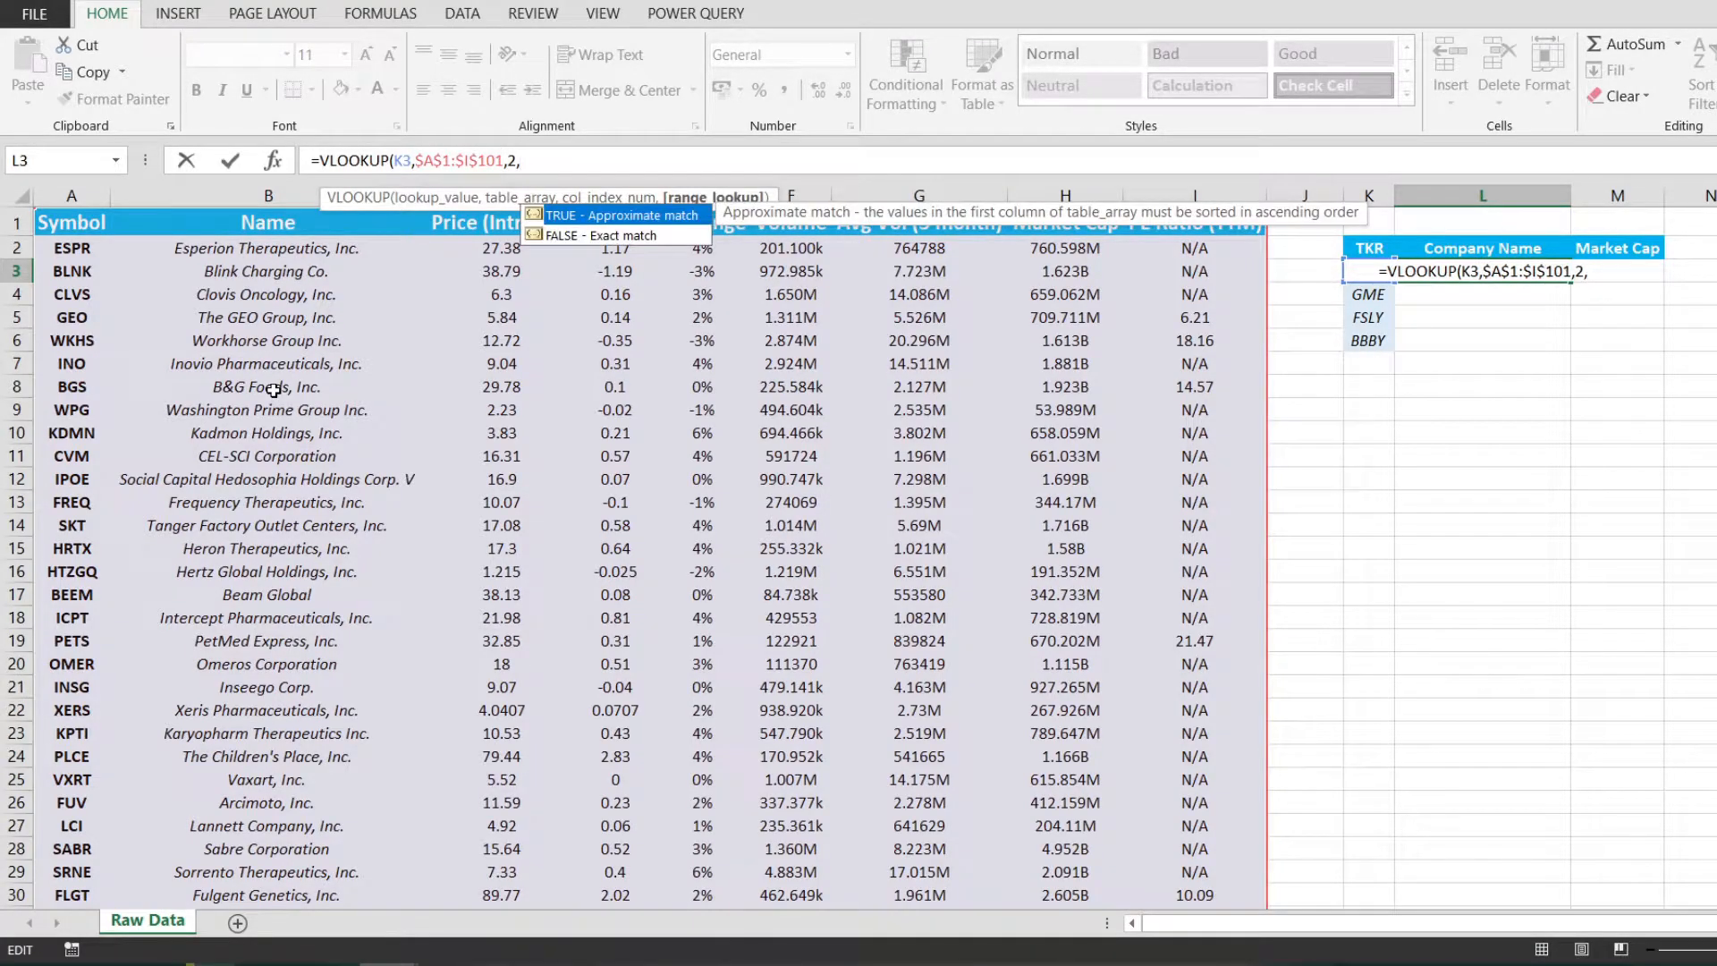
pyautogui.press('Down')
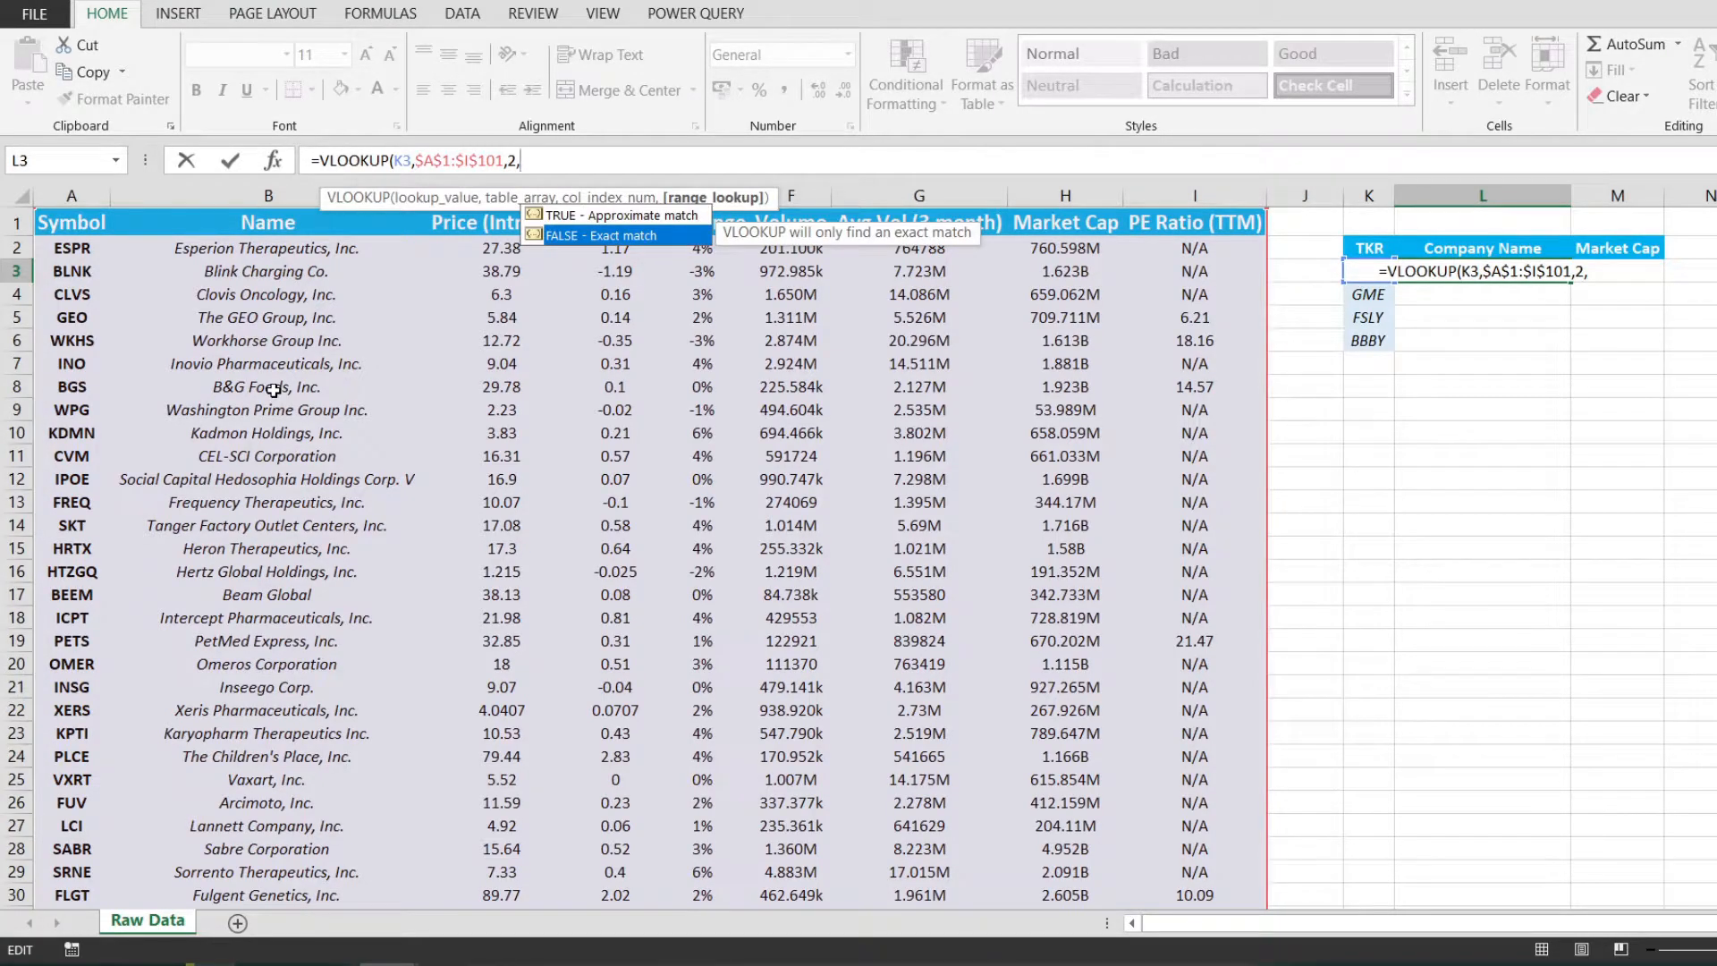
pyautogui.press('Tab')
pyautogui.write(')')
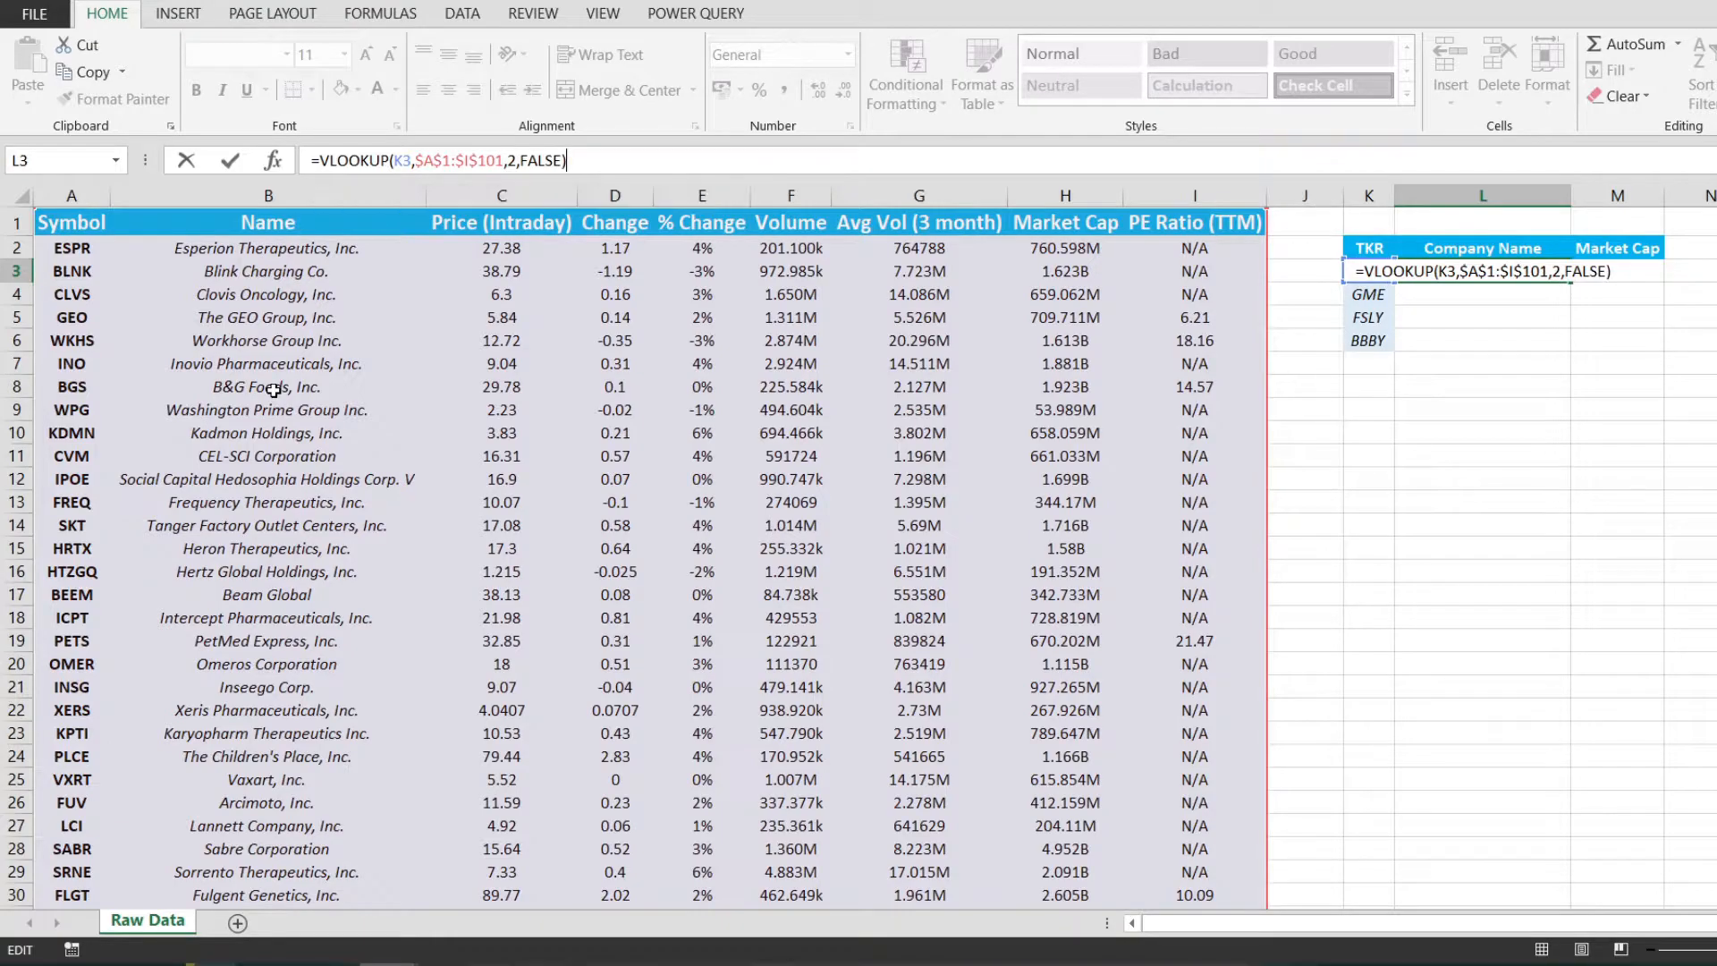
pyautogui.press('Return')
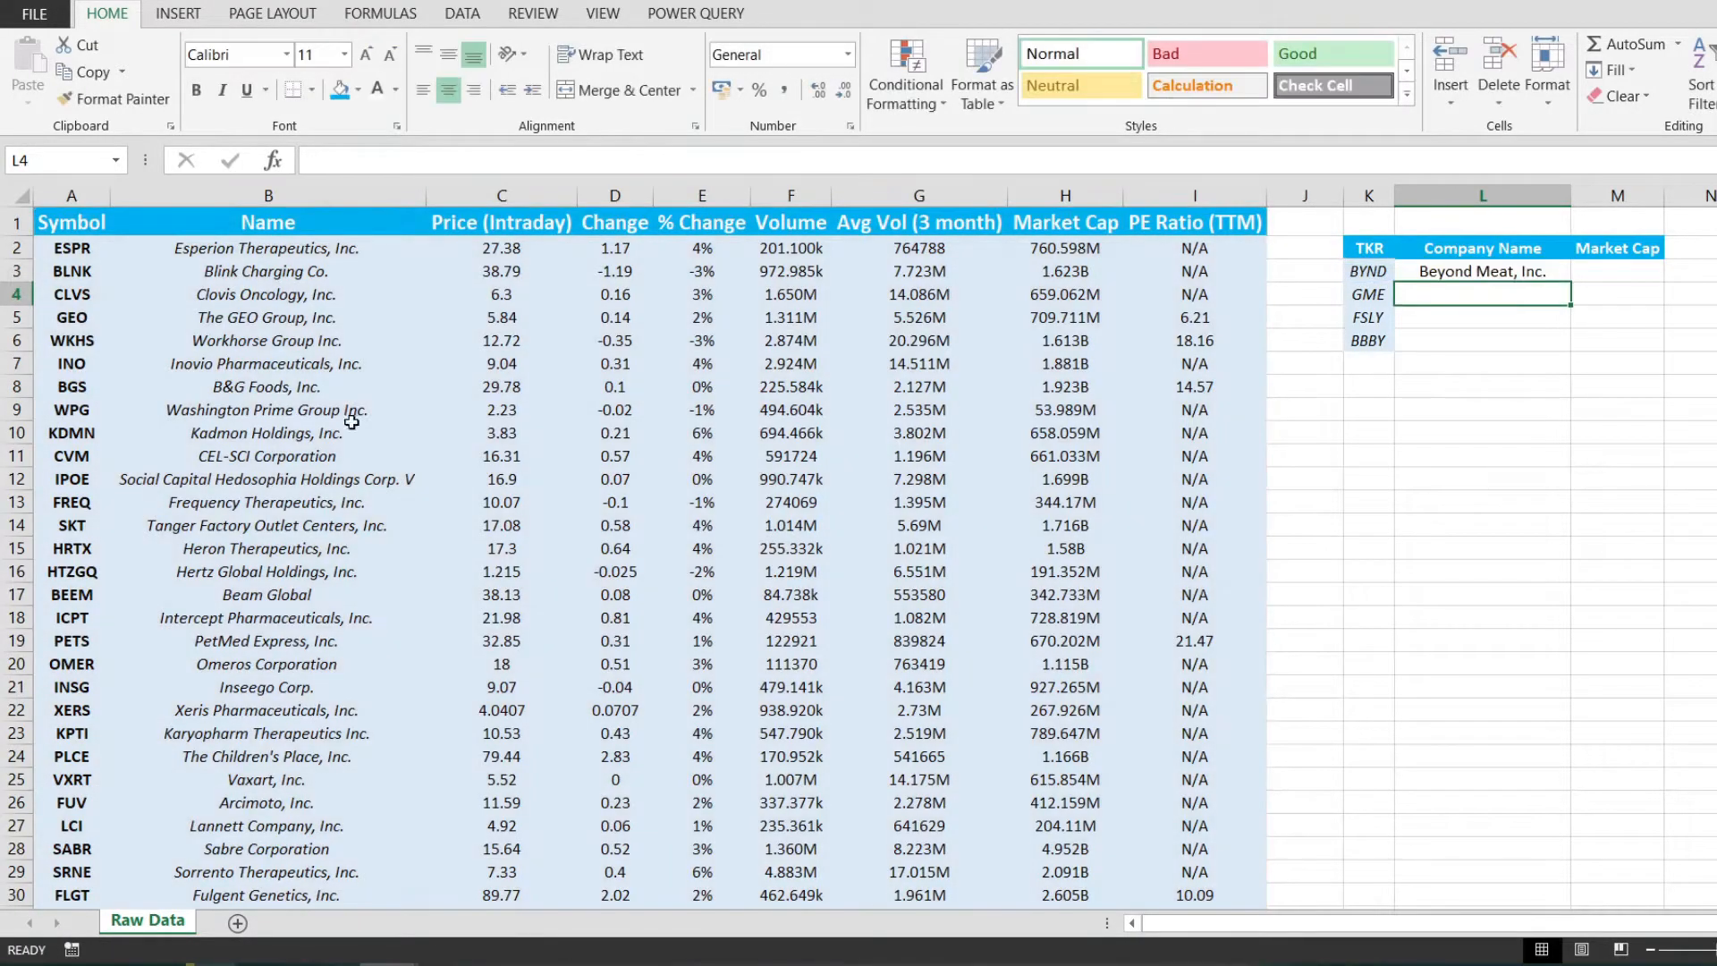
# Step: Fill the Company Name formula from L3 down to L6 for the remaining tickers
pyautogui.press('Up')
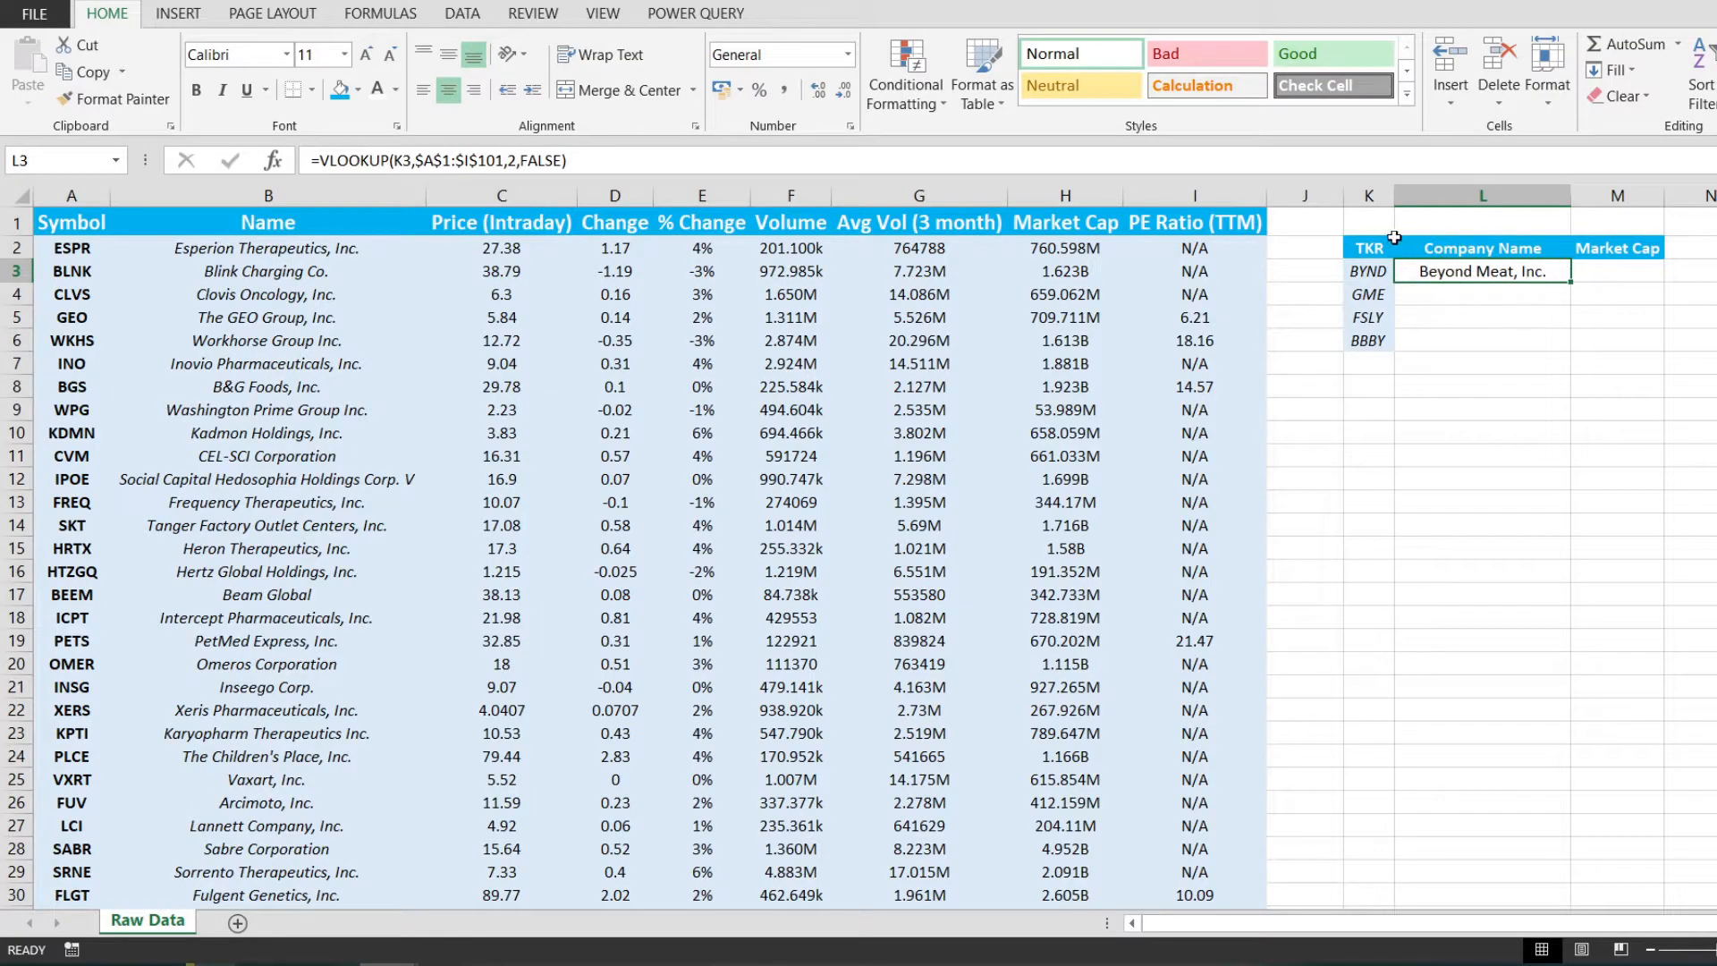
pyautogui.moveTo(1572, 284); pyautogui.dragTo(1574, 356)
pyautogui.click(1503, 343)
# Step: Find the BBBY ticker in the Symbol column and check its company name against the lookup table
pyautogui.click(1368, 347)
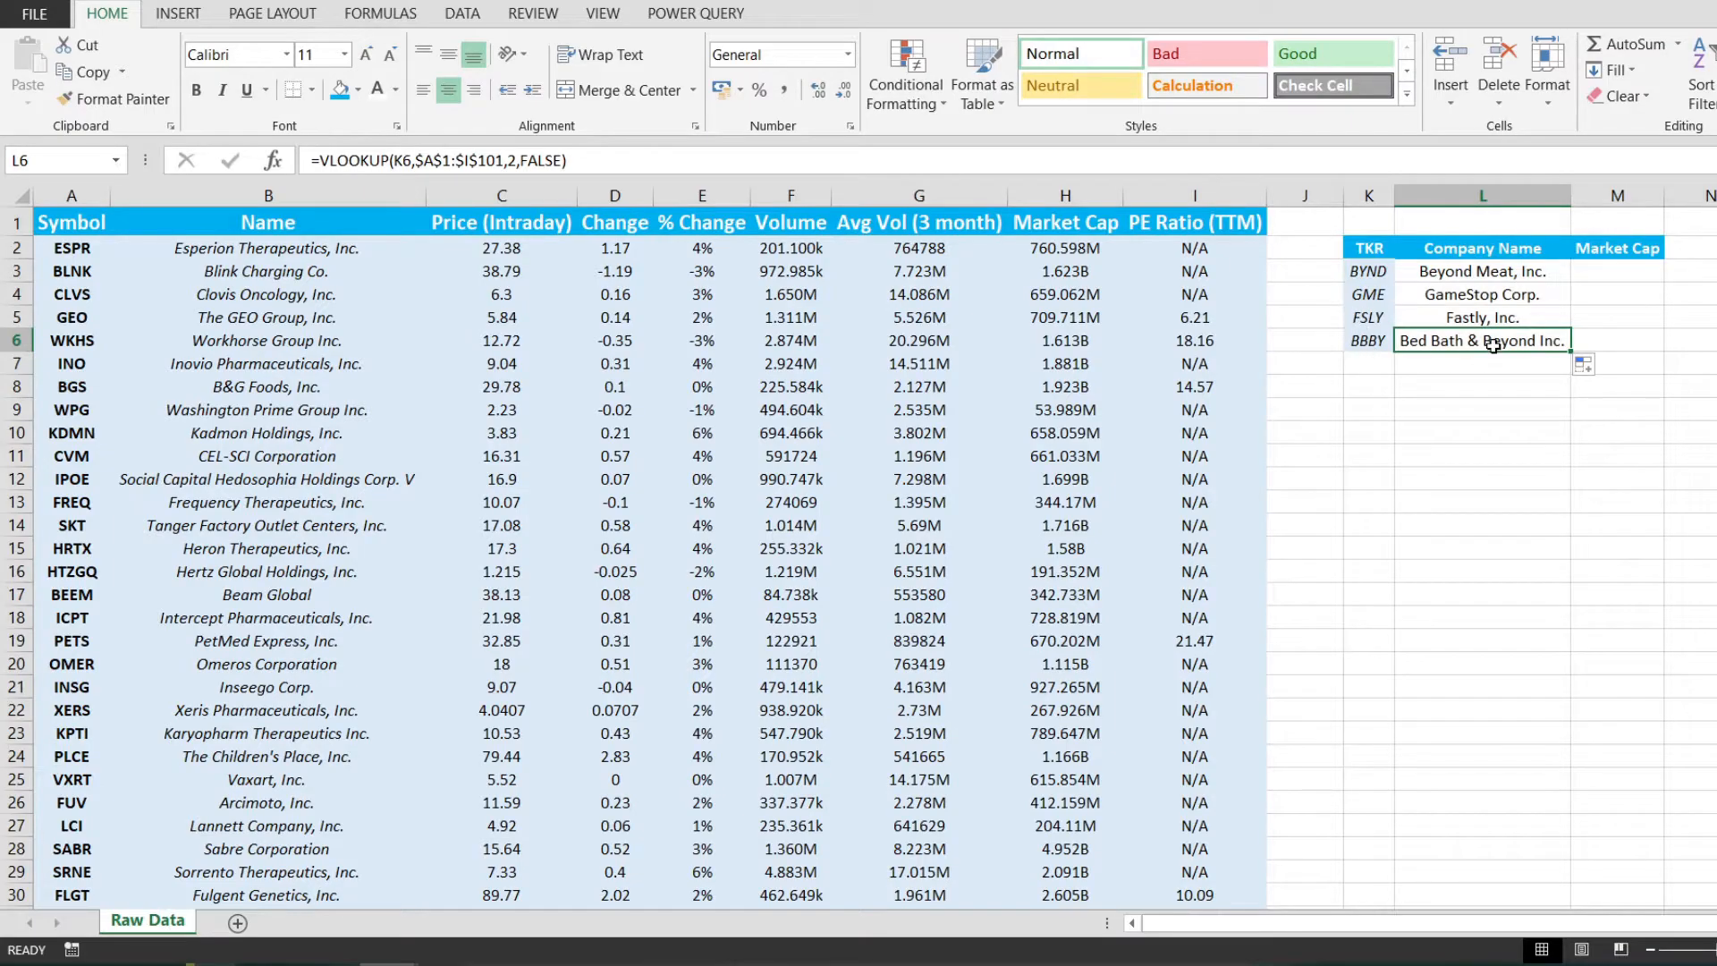
pyautogui.hotkey('ctrl', 'c')
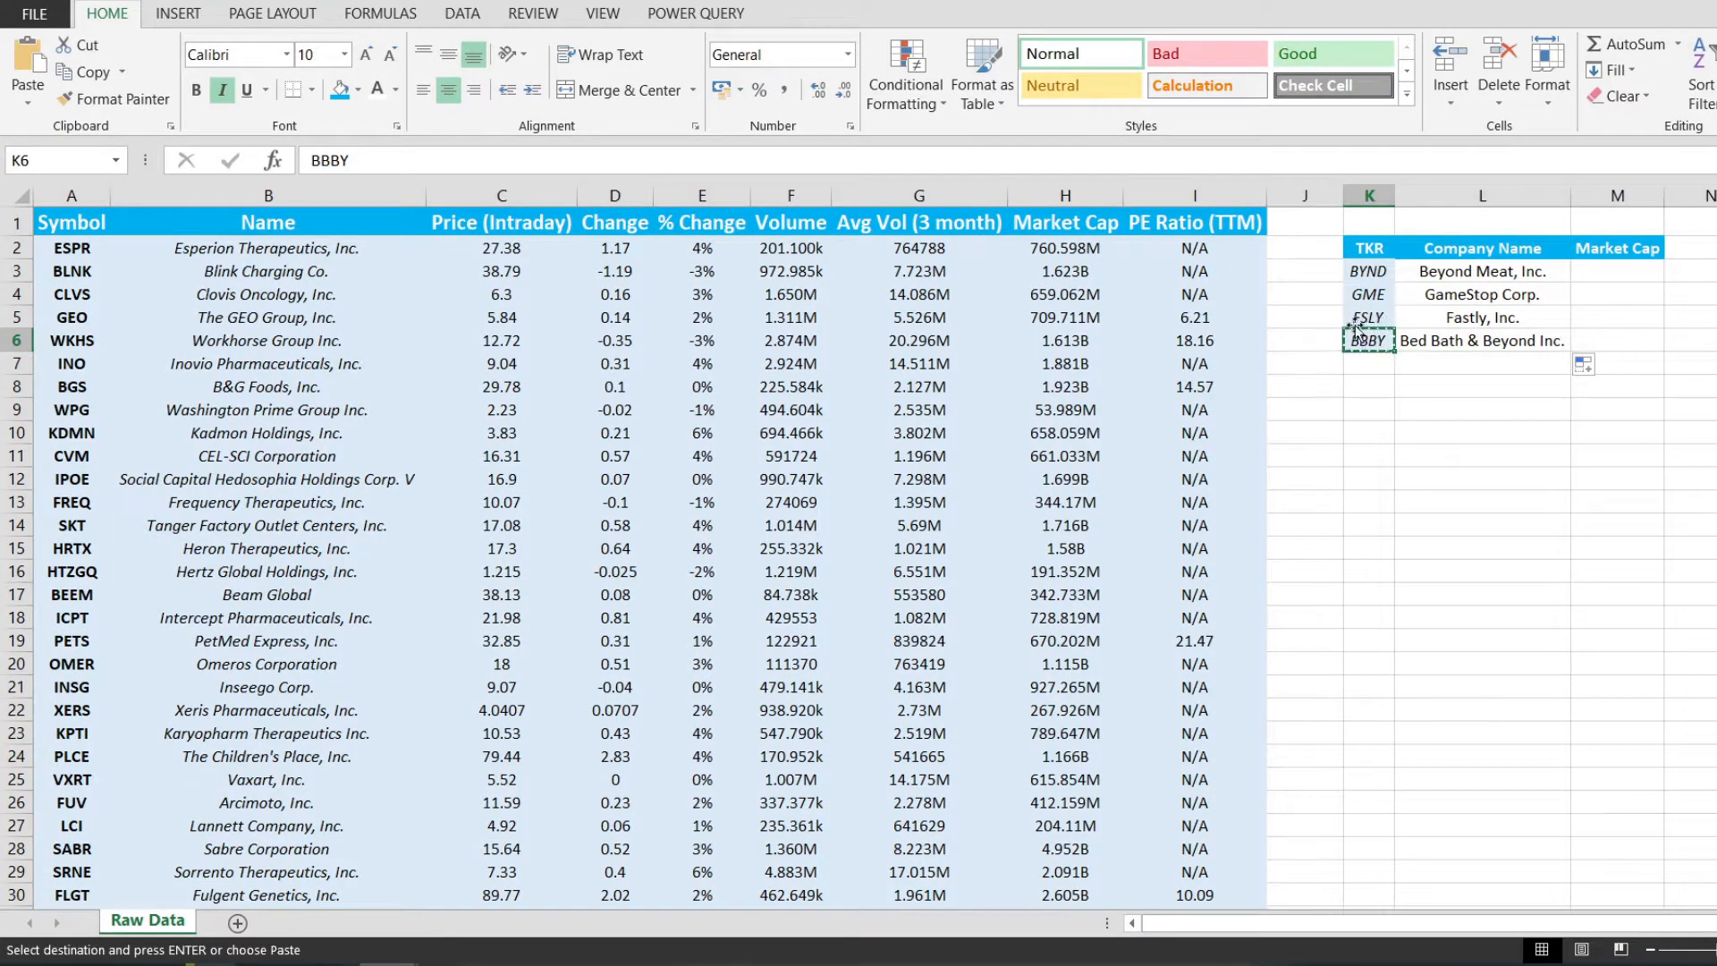
pyautogui.click(85, 183)
pyautogui.hotkey('ctrl', 'f')
pyautogui.hotkey('ctrl', 'v')
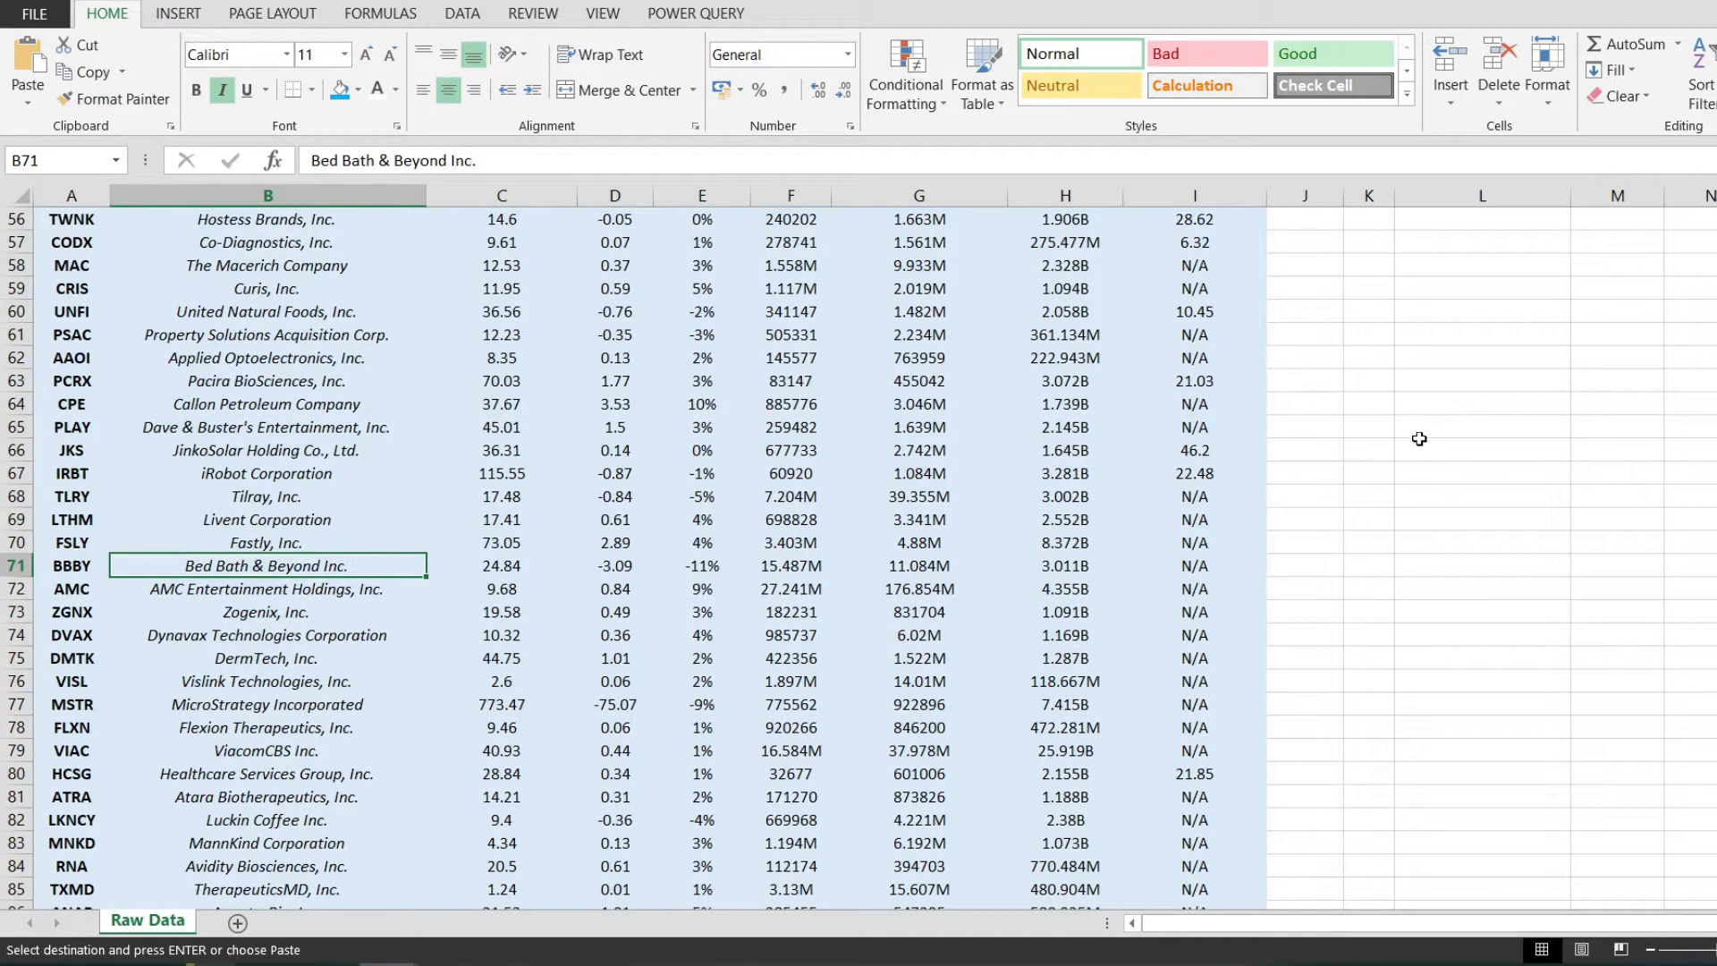
pyautogui.scroll(18, 1520, 443)
pyautogui.click(1494, 367)
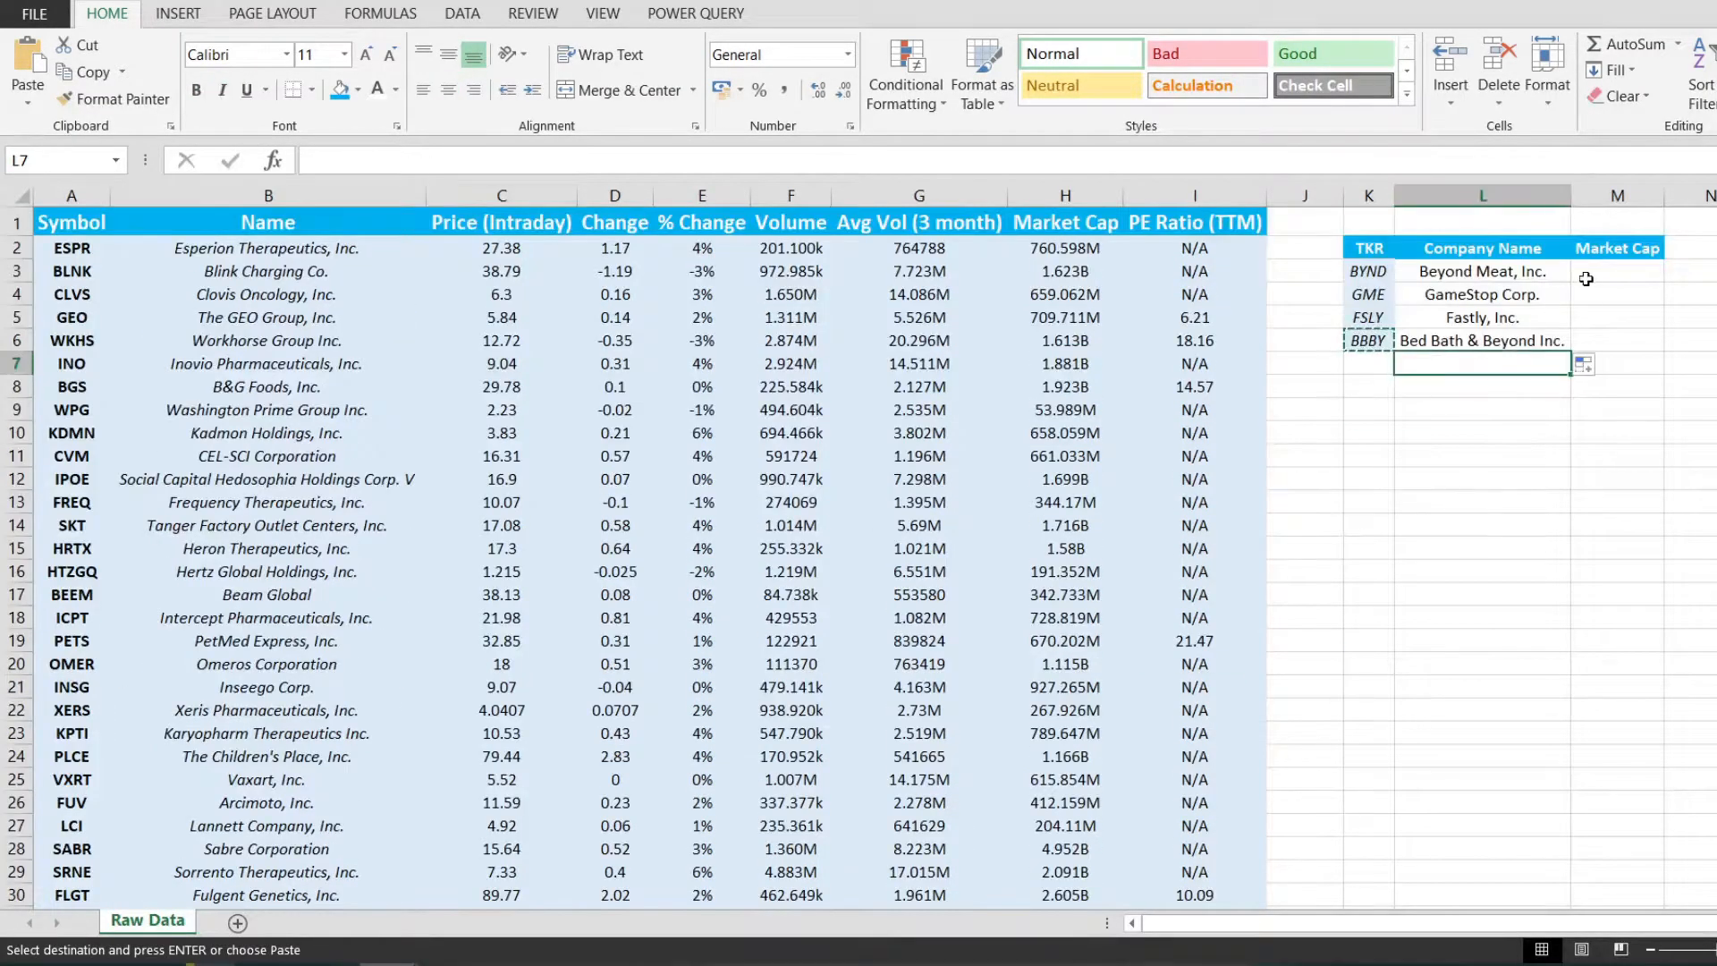
# Step: Copy the VLOOKUP formula text from L3 into the Market Cap cell M3, keeping its references unchanged
pyautogui.click(1591, 274)
pyautogui.click(1615, 249)
pyautogui.click(1482, 270)
pyautogui.doubleClick(1481, 270)
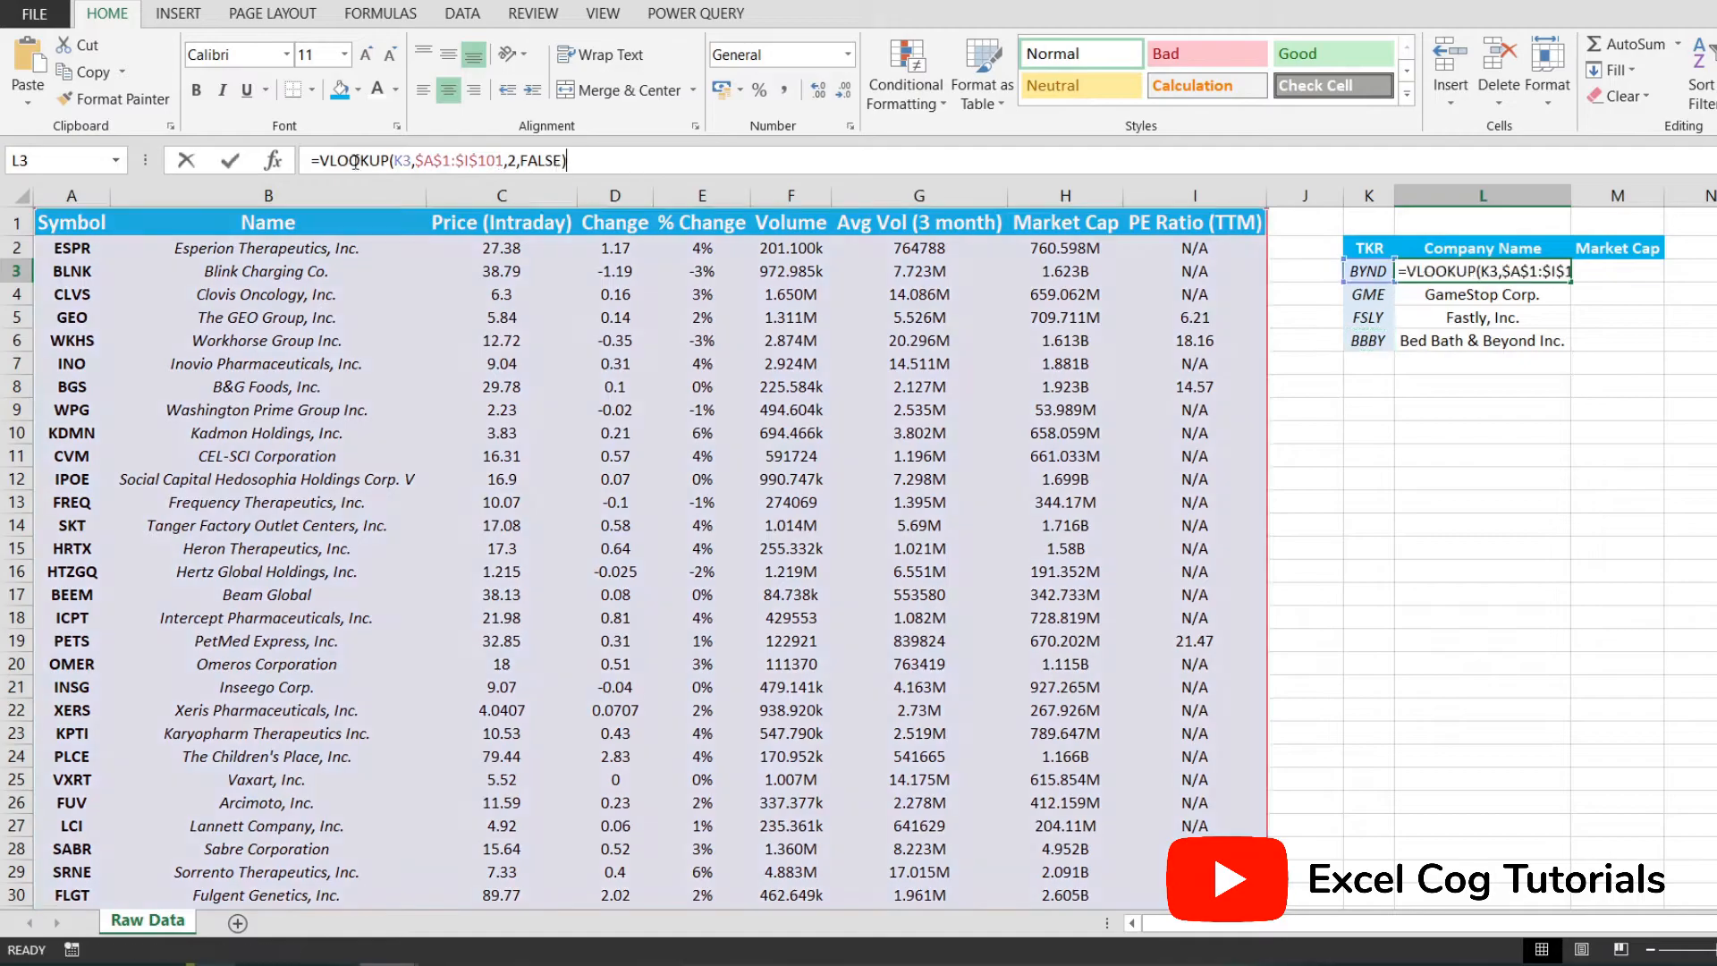
pyautogui.hotkey('ctrl', 'c')
pyautogui.click(181, 157)
pyautogui.click(1616, 271)
pyautogui.click(775, 161)
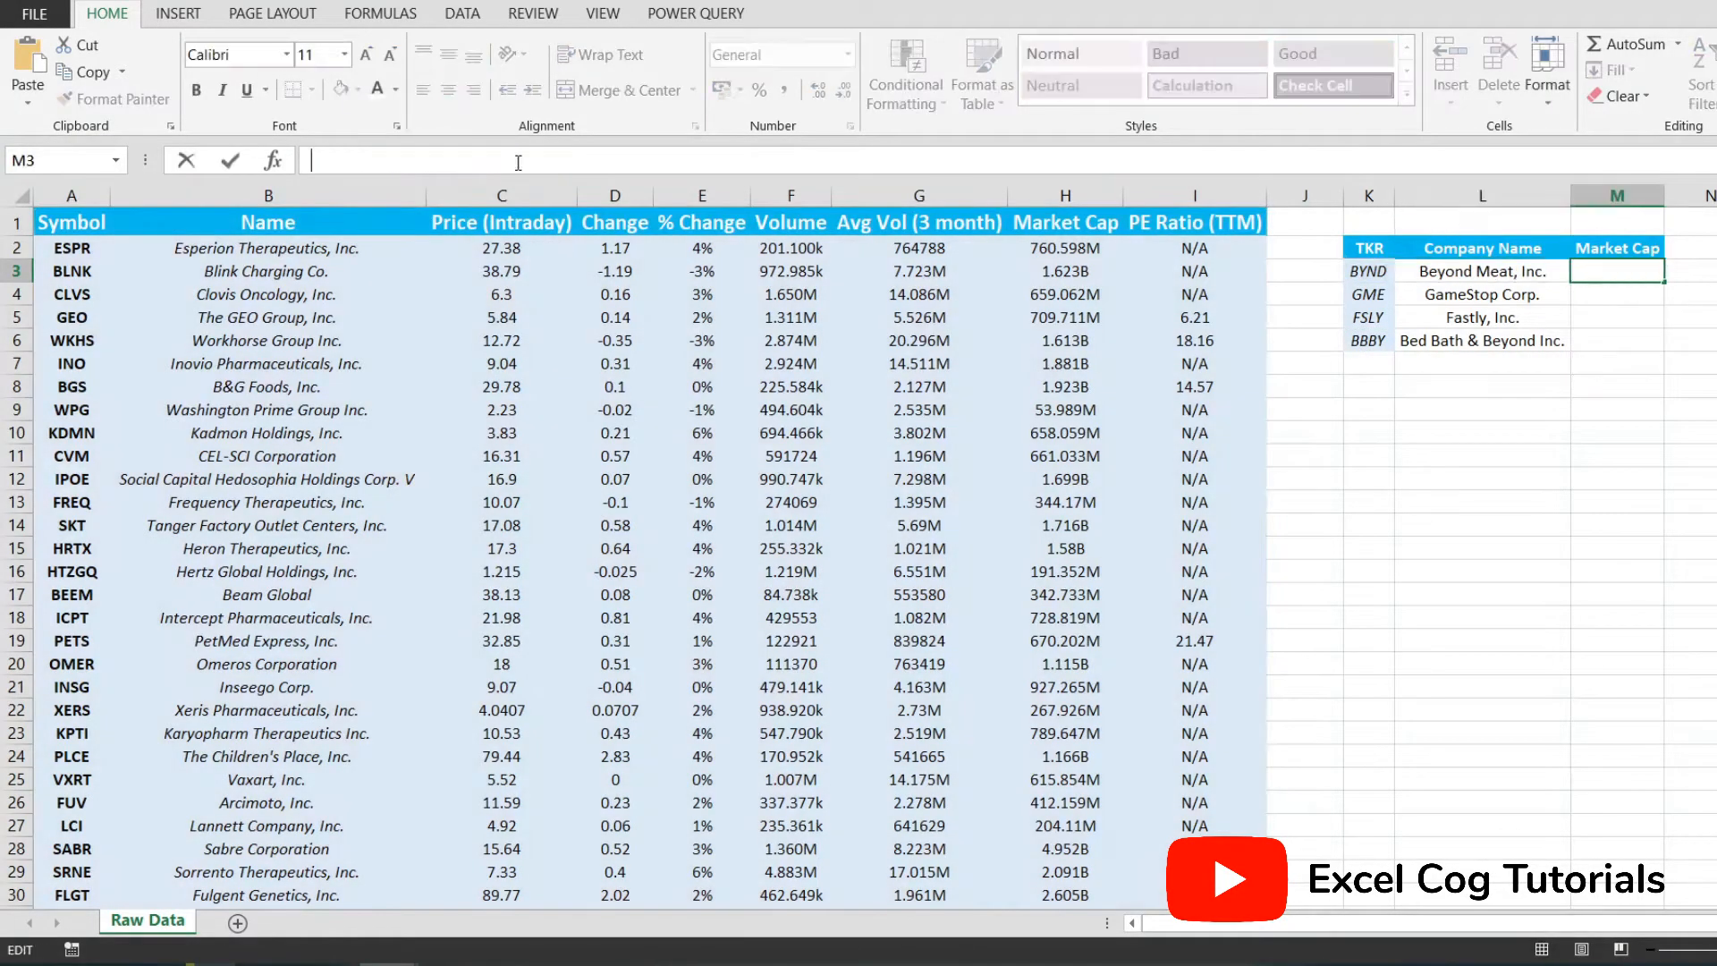
pyautogui.hotkey('ctrl', 'v')
# Step: Set the column index in the M3 formula to 8 so it returns the market cap
pyautogui.press('Left')
pyautogui.press('Left')
pyautogui.press('Left')
pyautogui.press('Left')
pyautogui.press('Left')
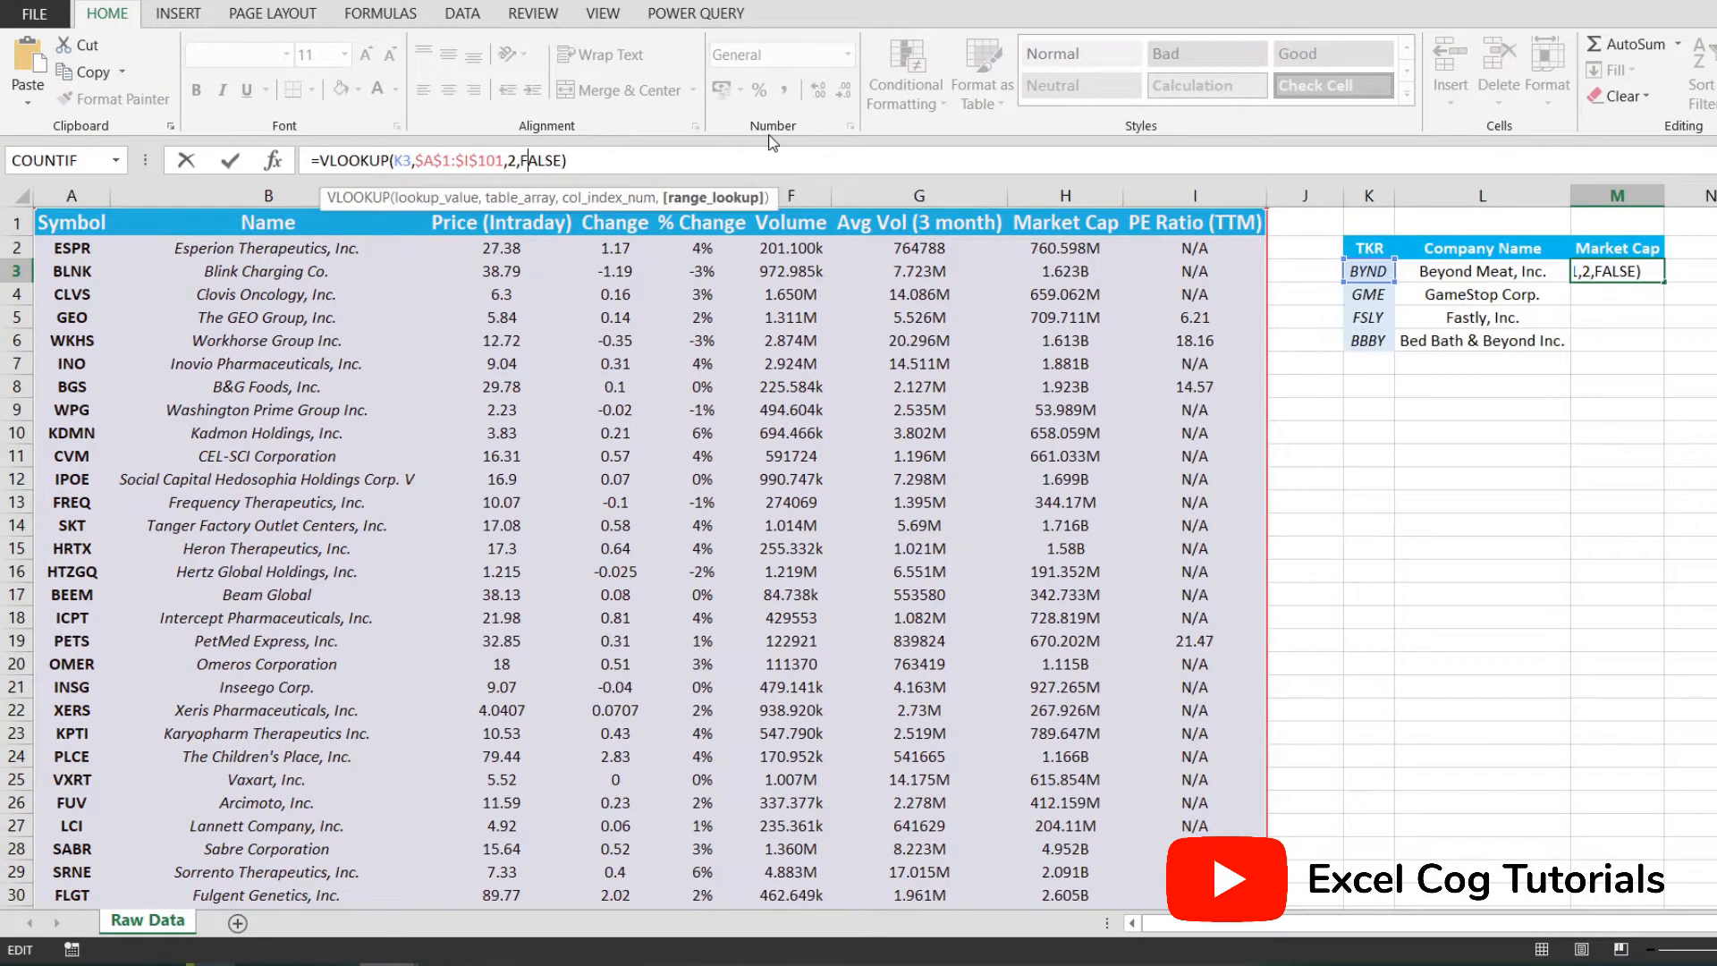
pyautogui.press('Left')
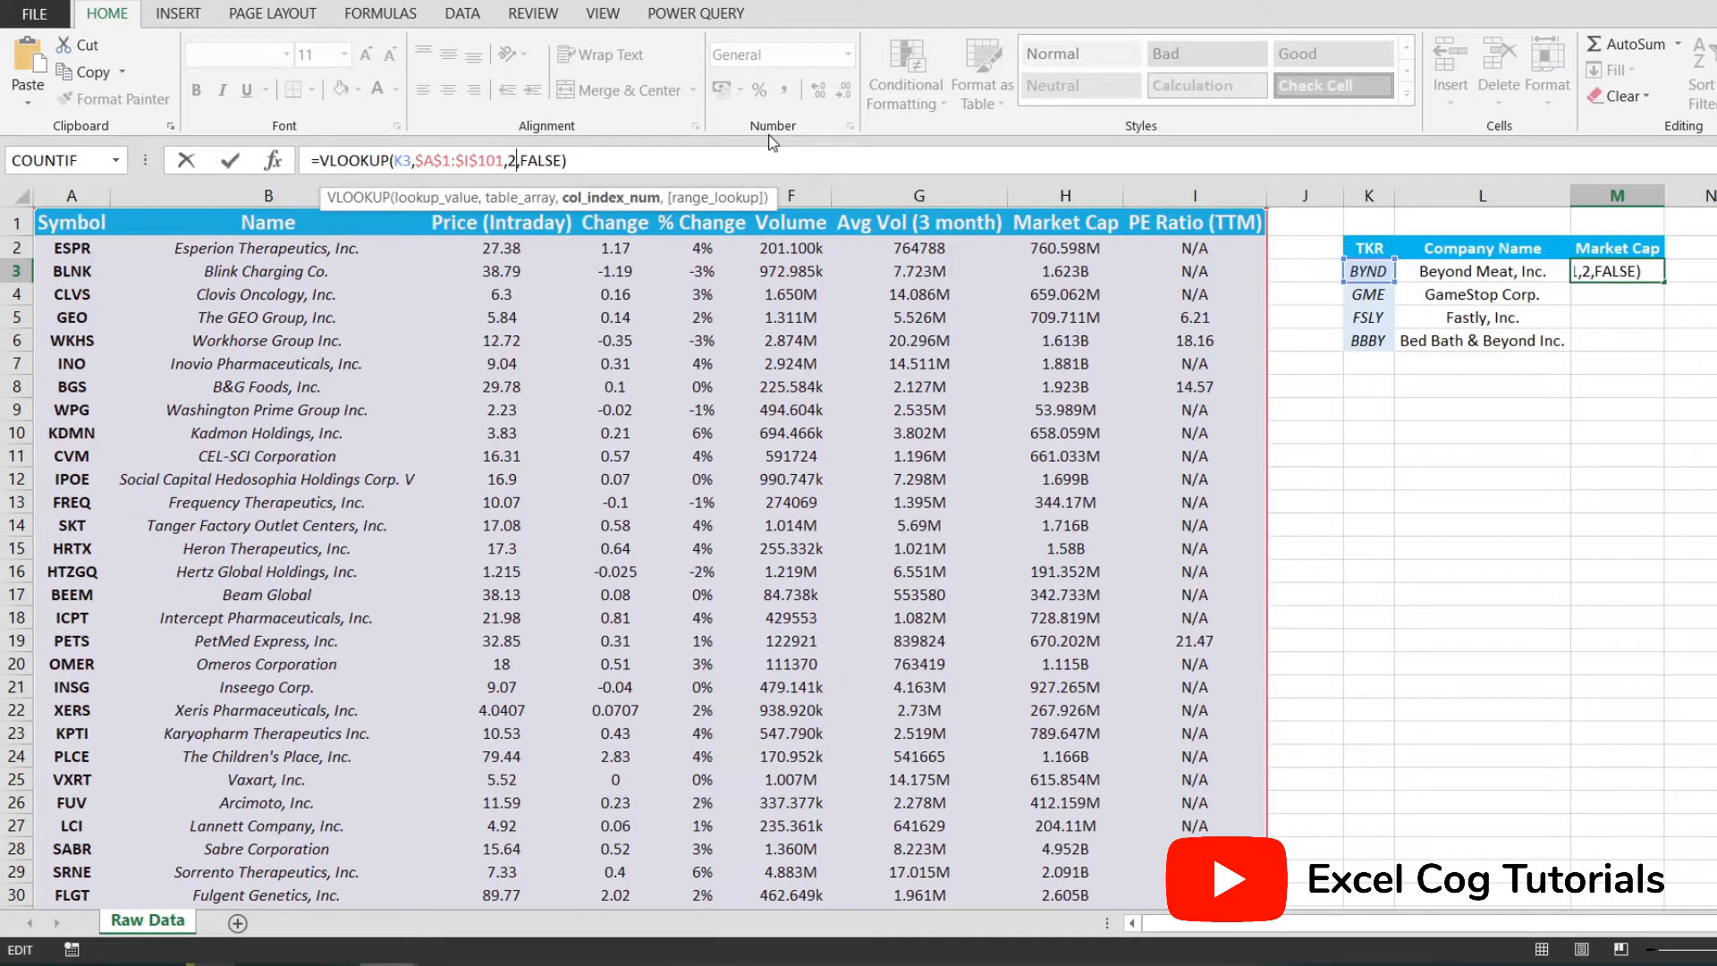
pyautogui.press('BackSpace')
pyautogui.write('8')
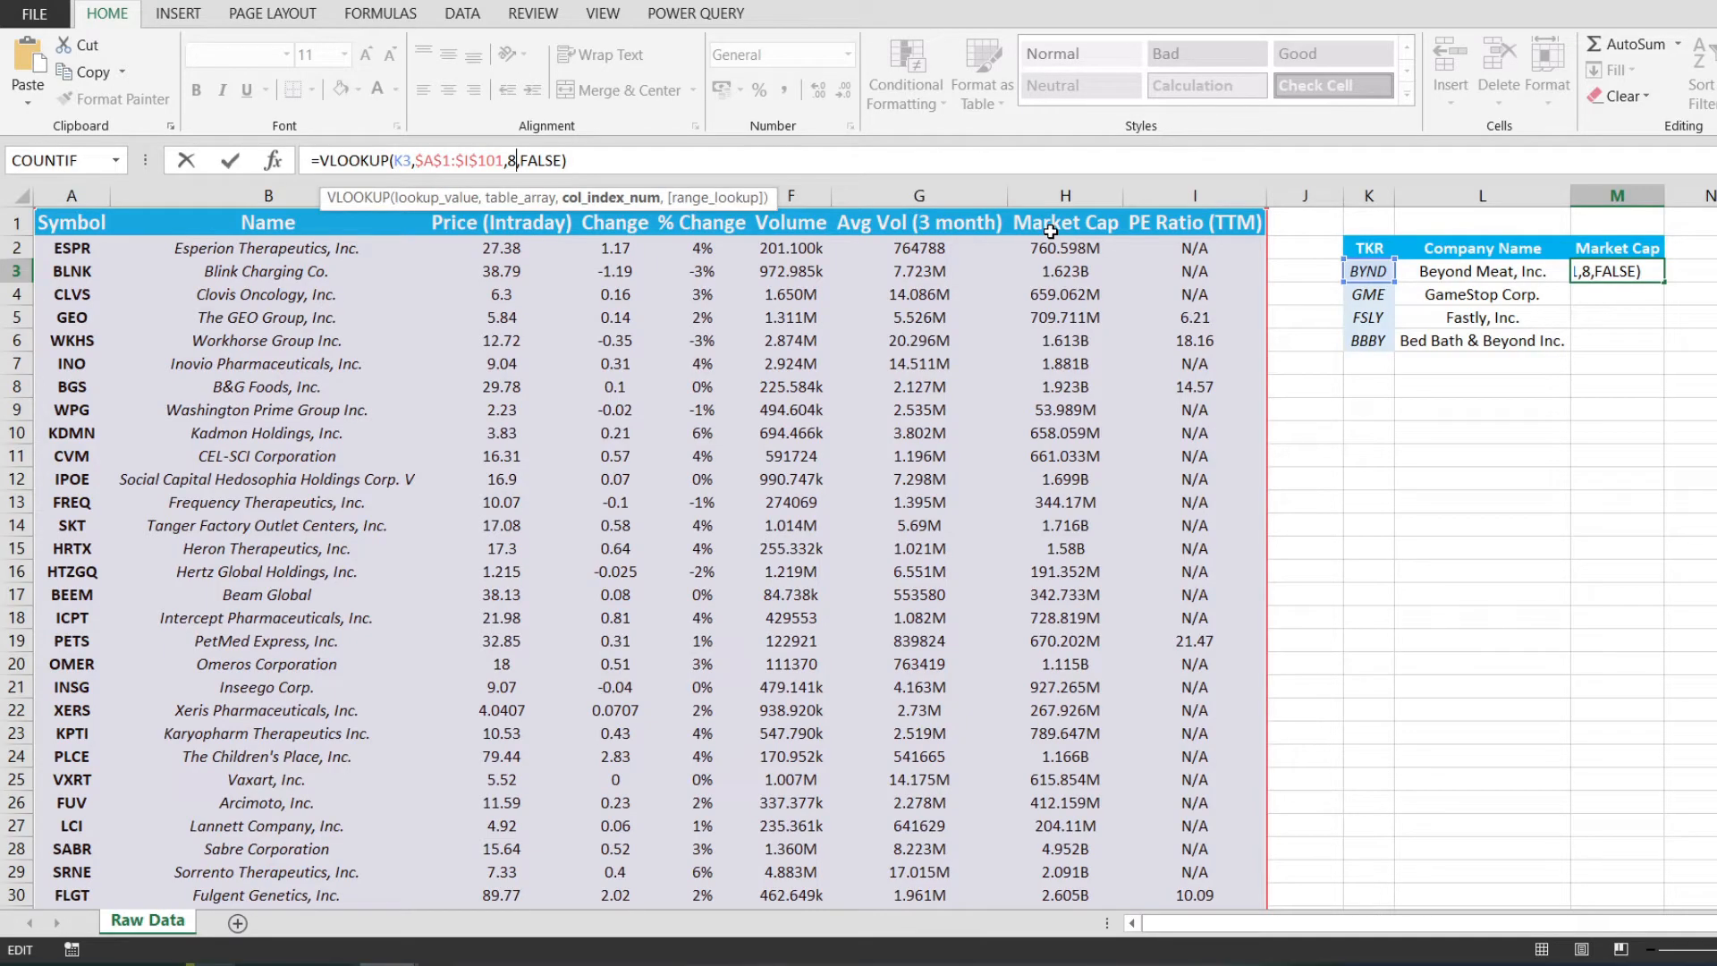
pyautogui.press('Return')
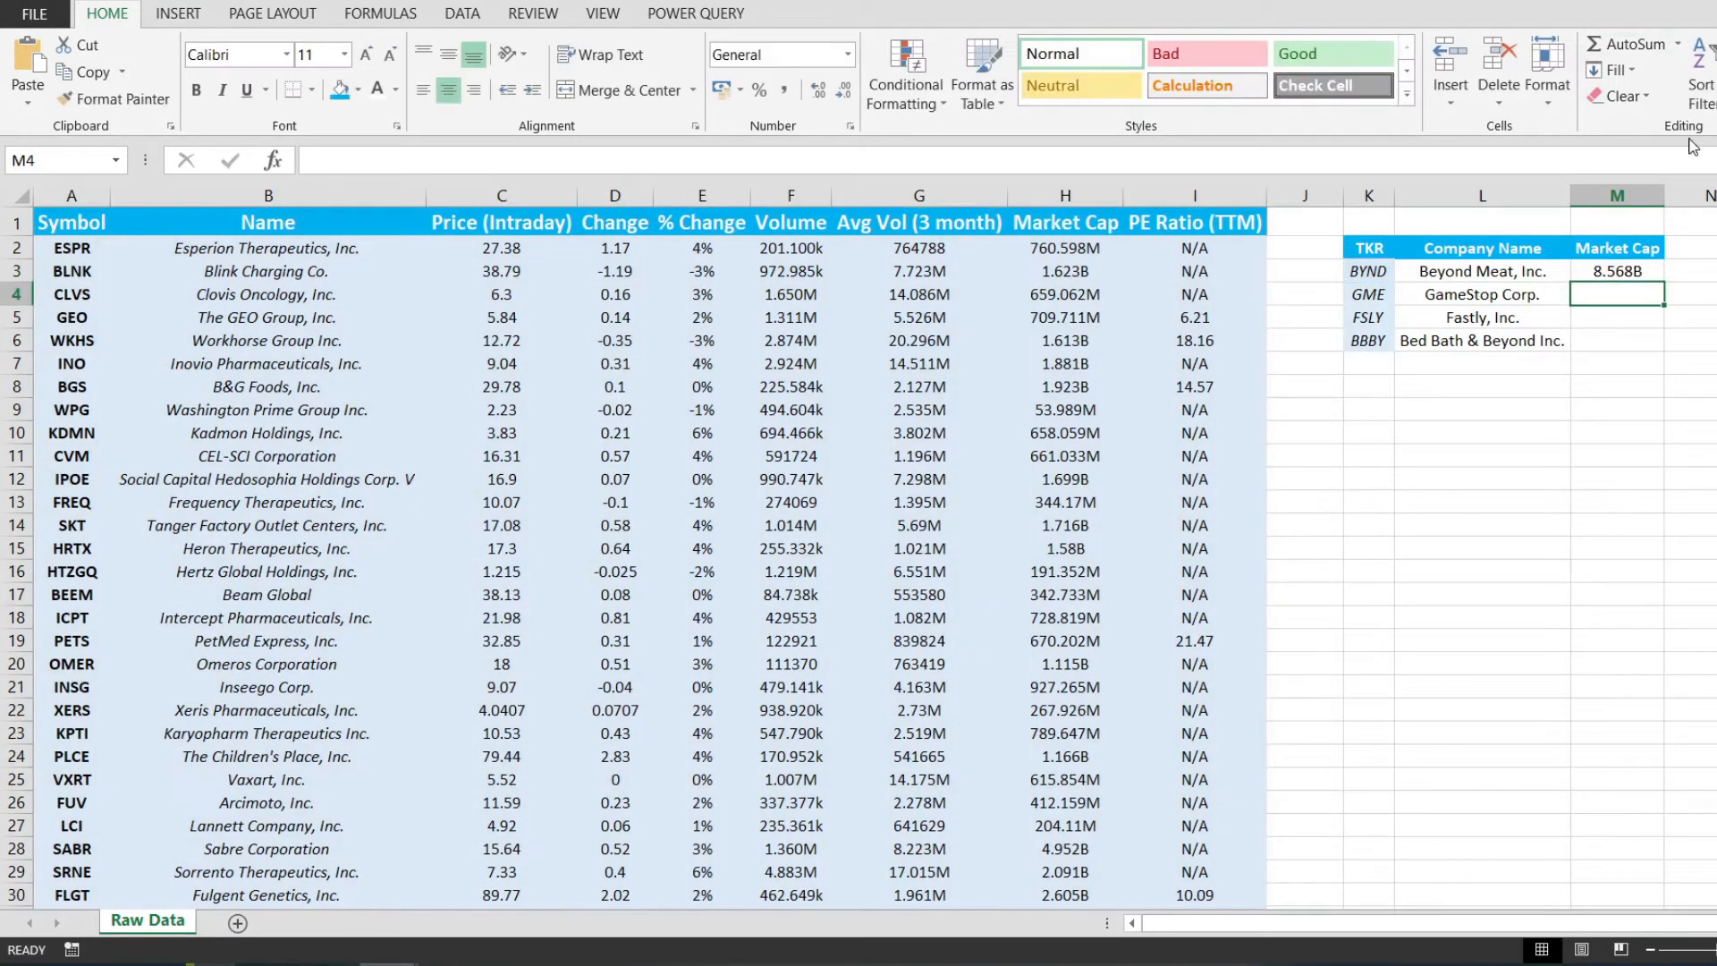
# Step: Fill the Market Cap formula from M3 down to M6
pyautogui.click(1648, 270)
pyautogui.moveTo(1657, 280); pyautogui.dragTo(1655, 343)
pyautogui.click(1663, 431)
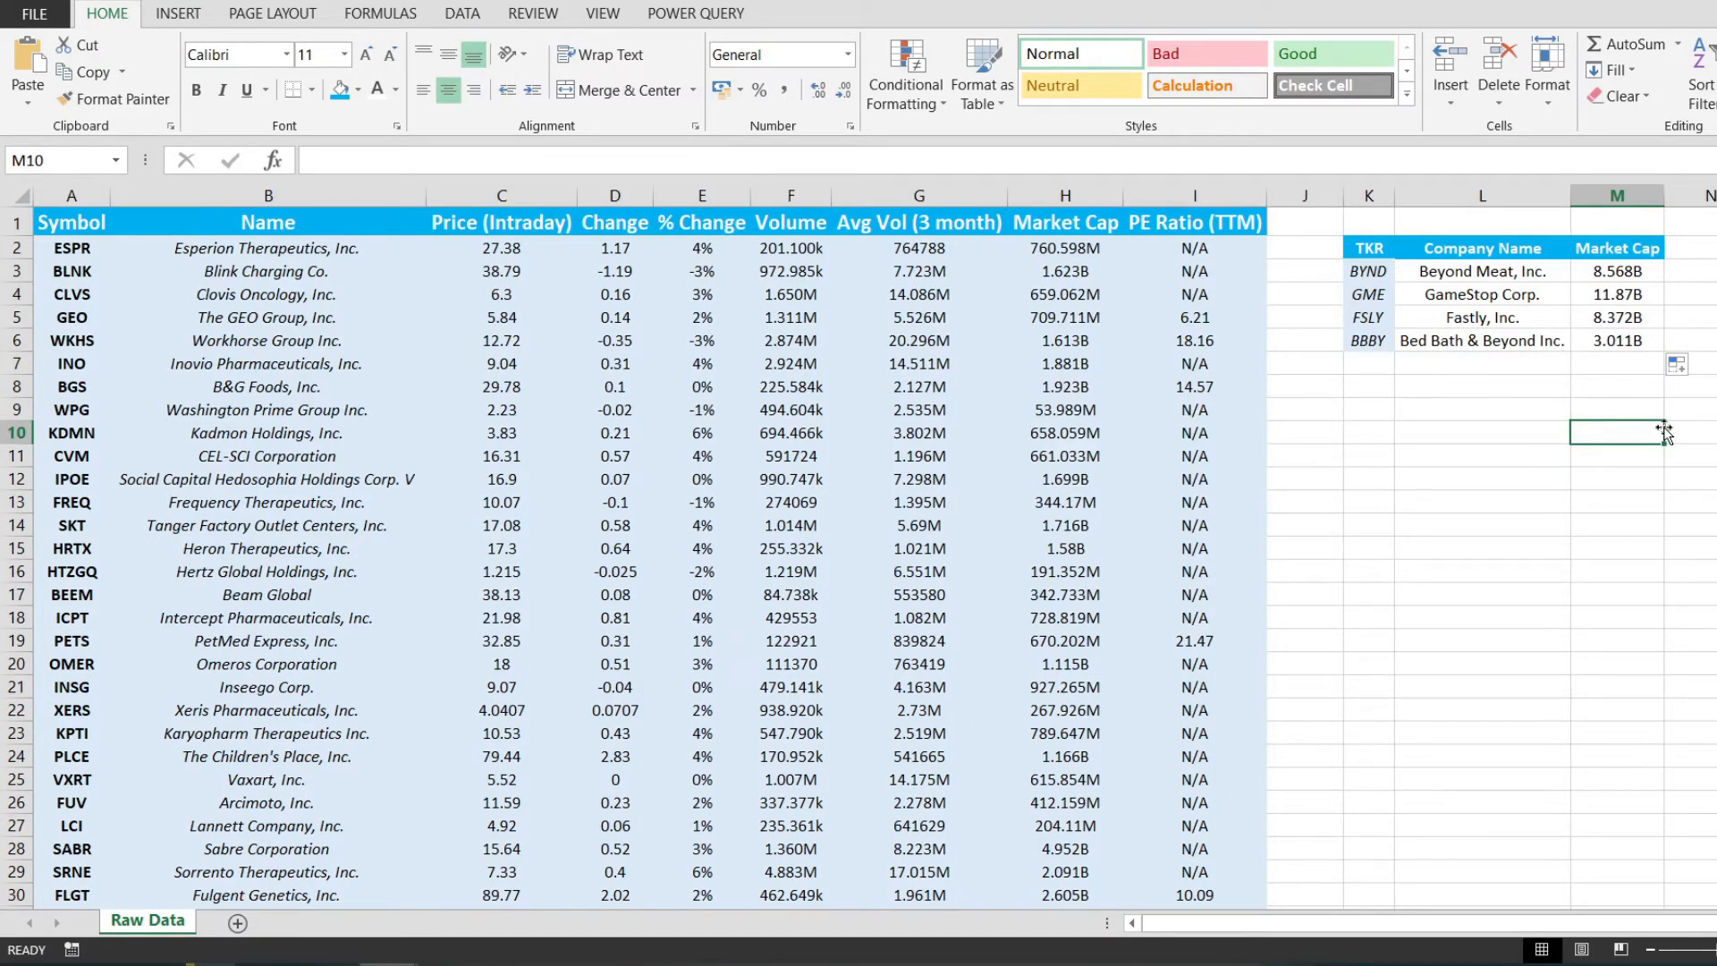